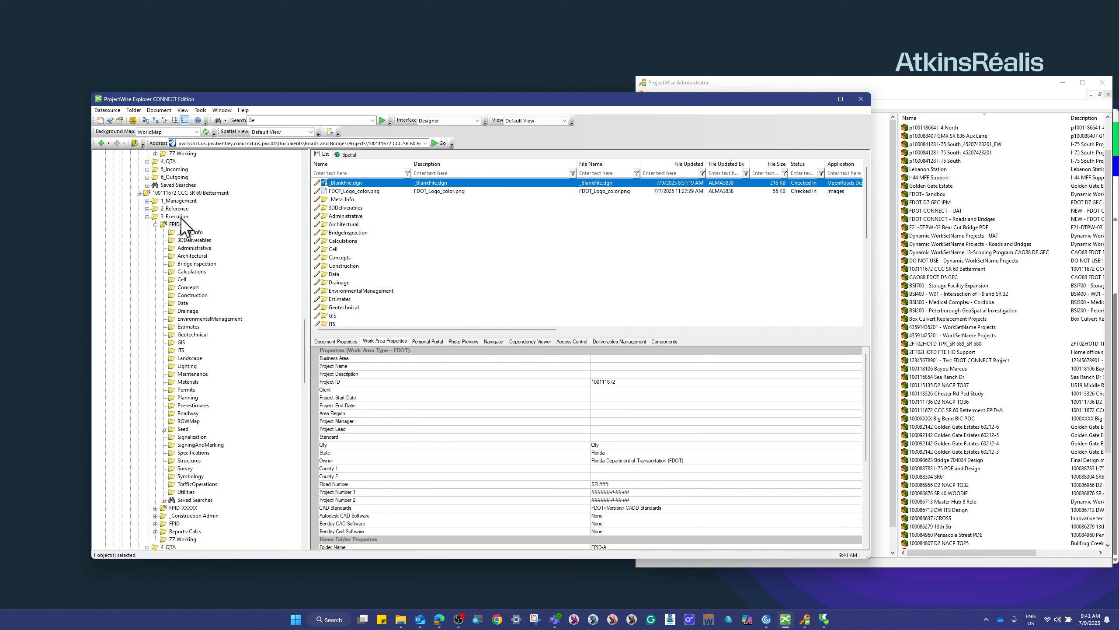
- Start a new work area named FPID-B in the 3_Execution folder of 100111672 CCC SR 60 Betterment, leaving its environment as none
double_click(176, 216)
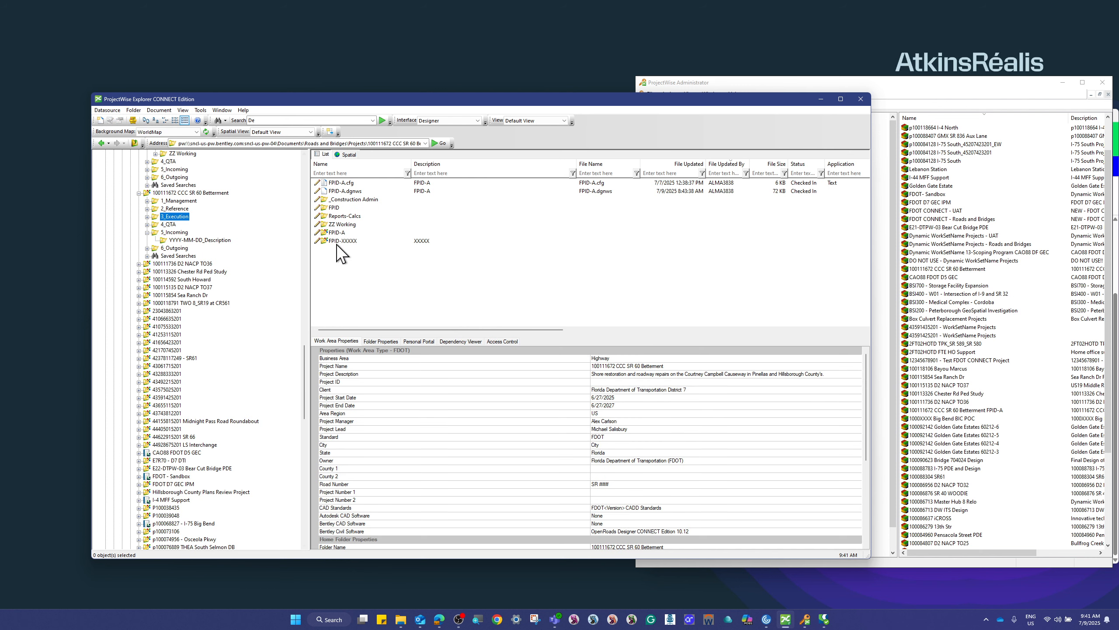
right_click(171, 216)
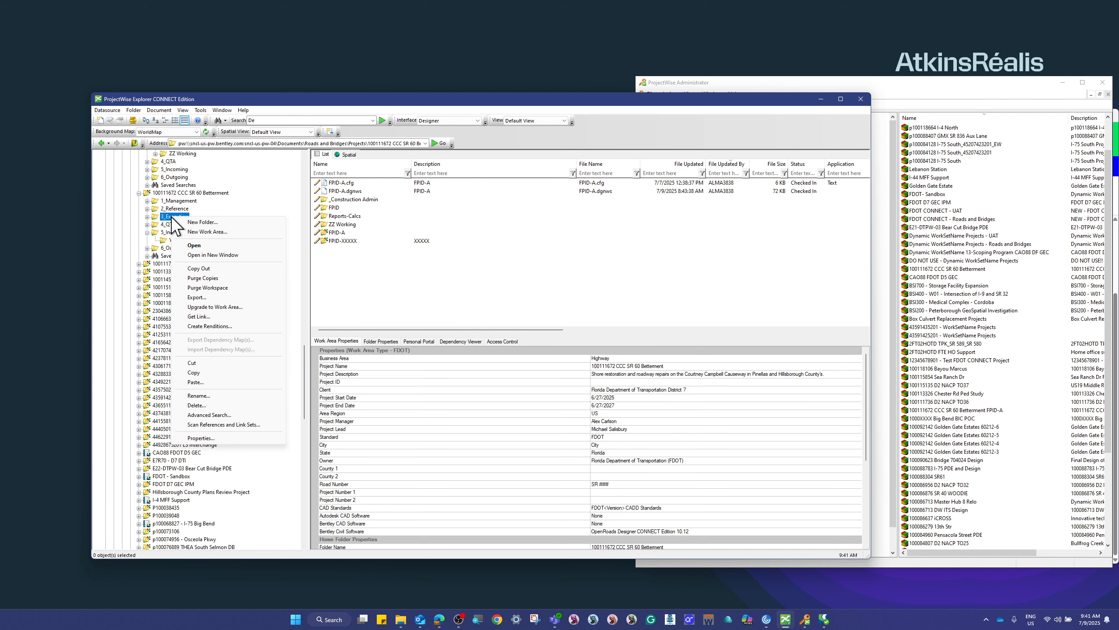
click(226, 232)
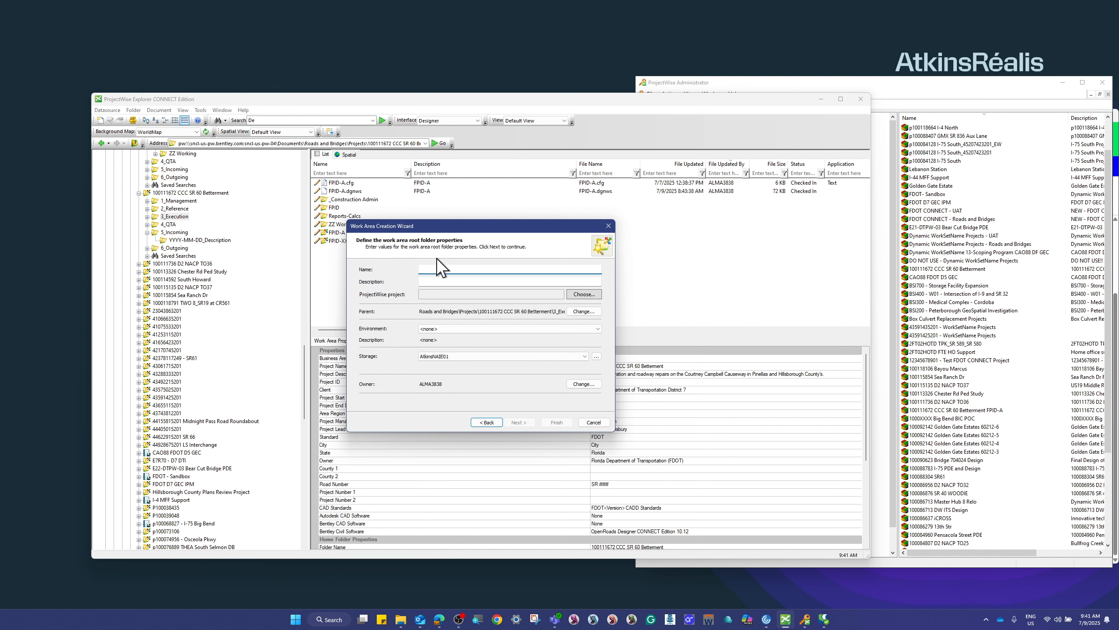
drag(469, 226, 534, 299)
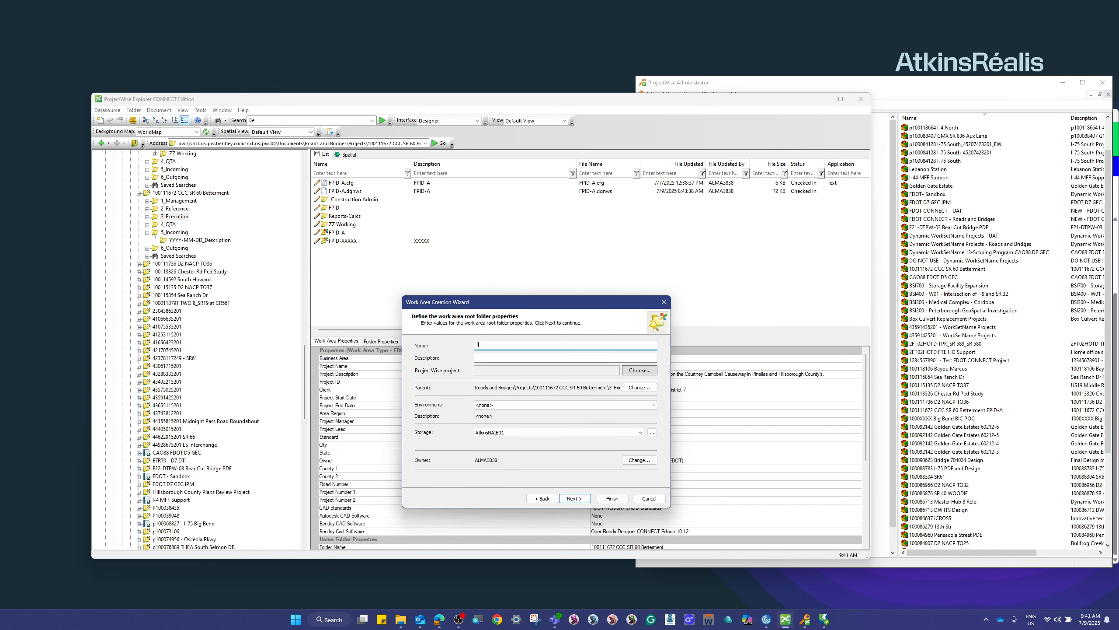
text(FPID-B)
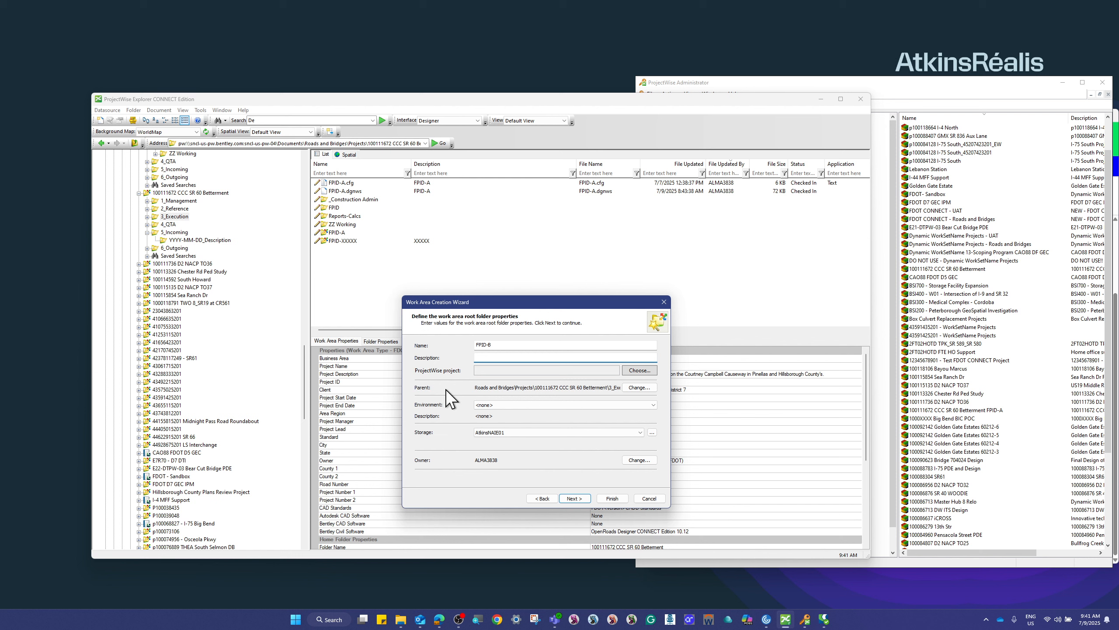
click(551, 406)
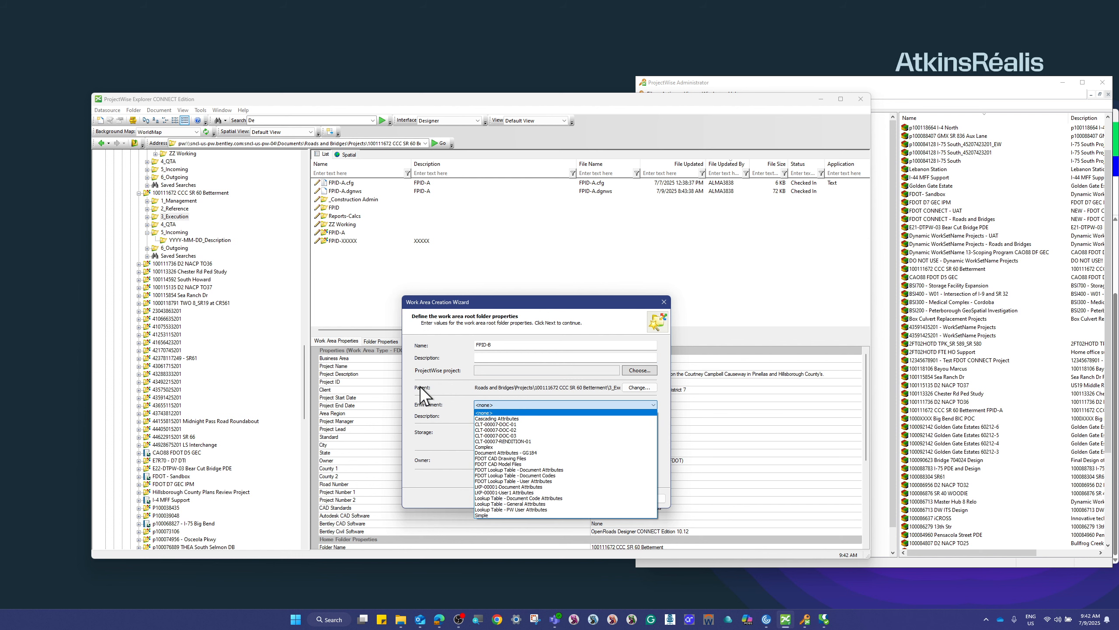
click(441, 399)
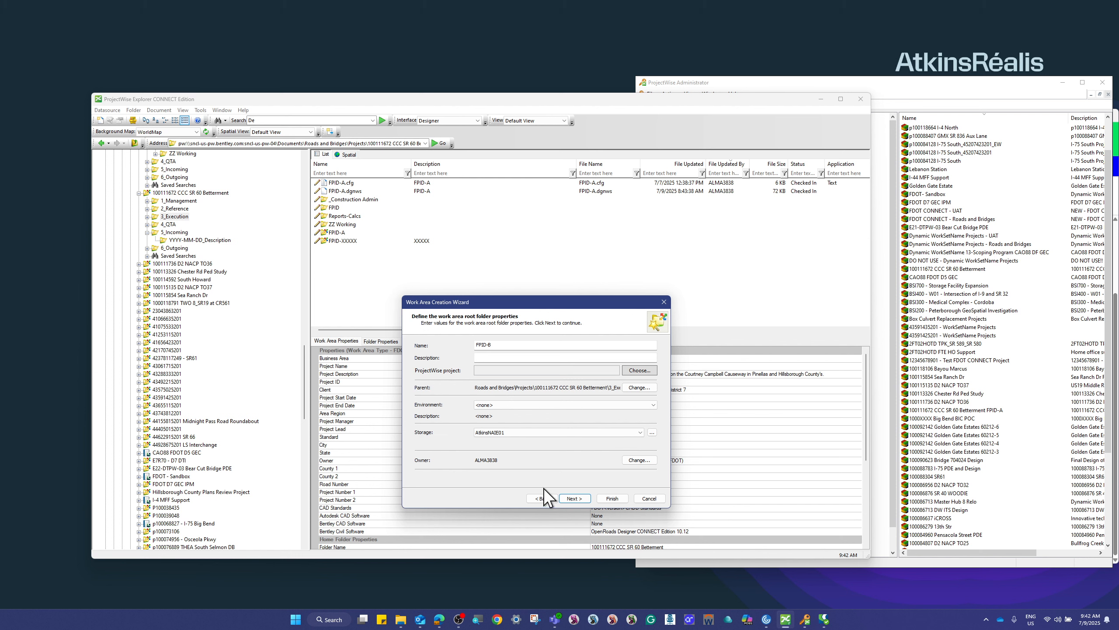
- Set the work area type of FPID-B to FDOT
click(569, 498)
click(652, 348)
click(507, 363)
drag(575, 301, 916, 143)
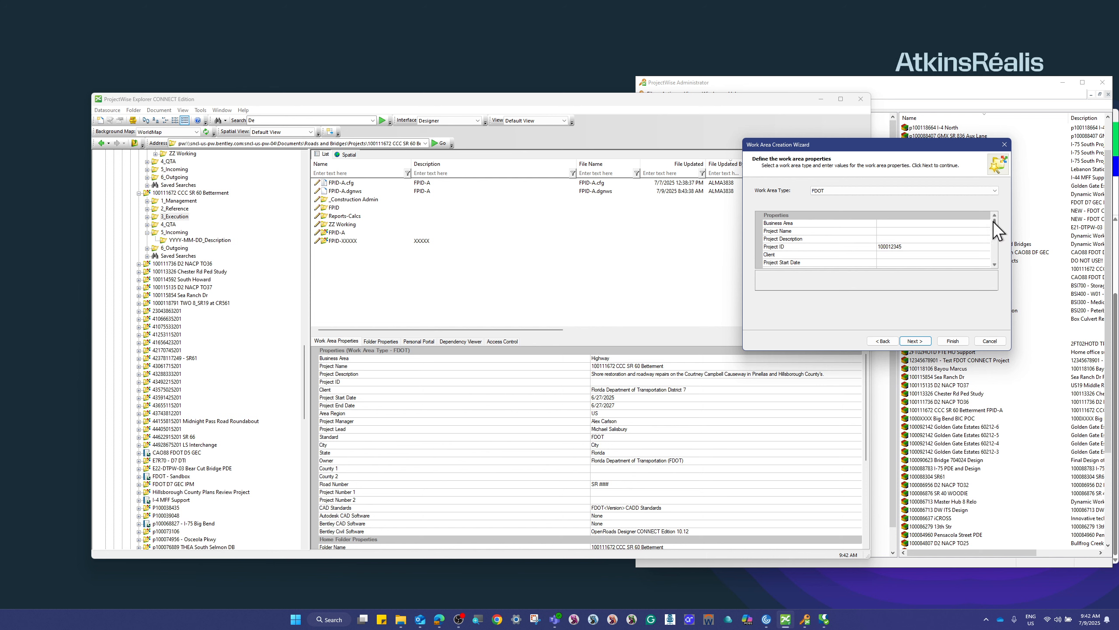
drag(993, 221, 995, 242)
click(943, 192)
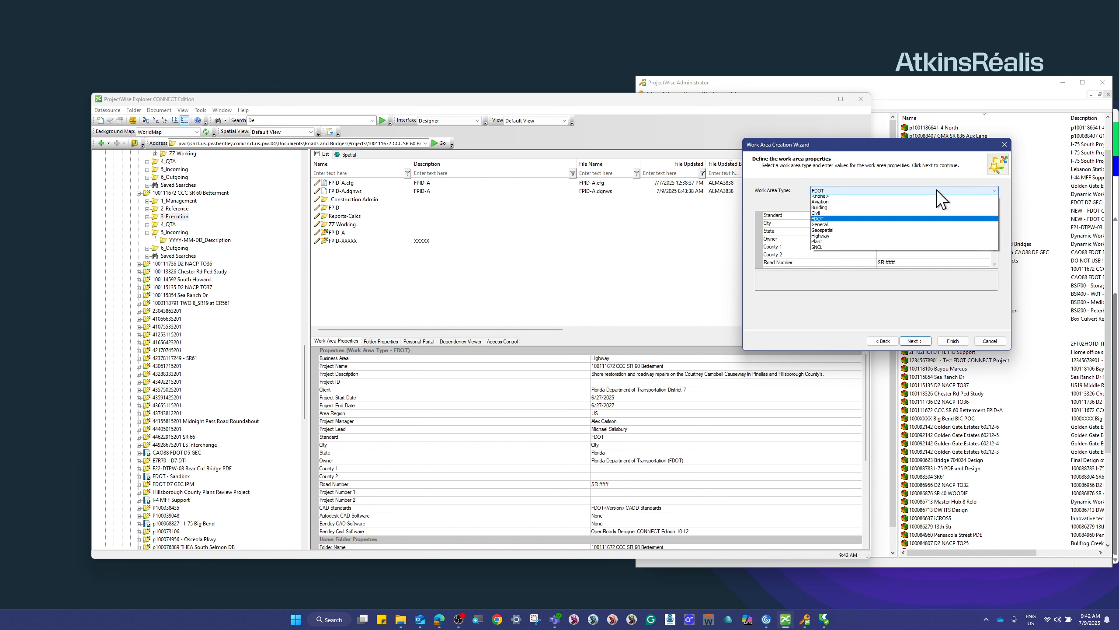
click(878, 216)
click(838, 190)
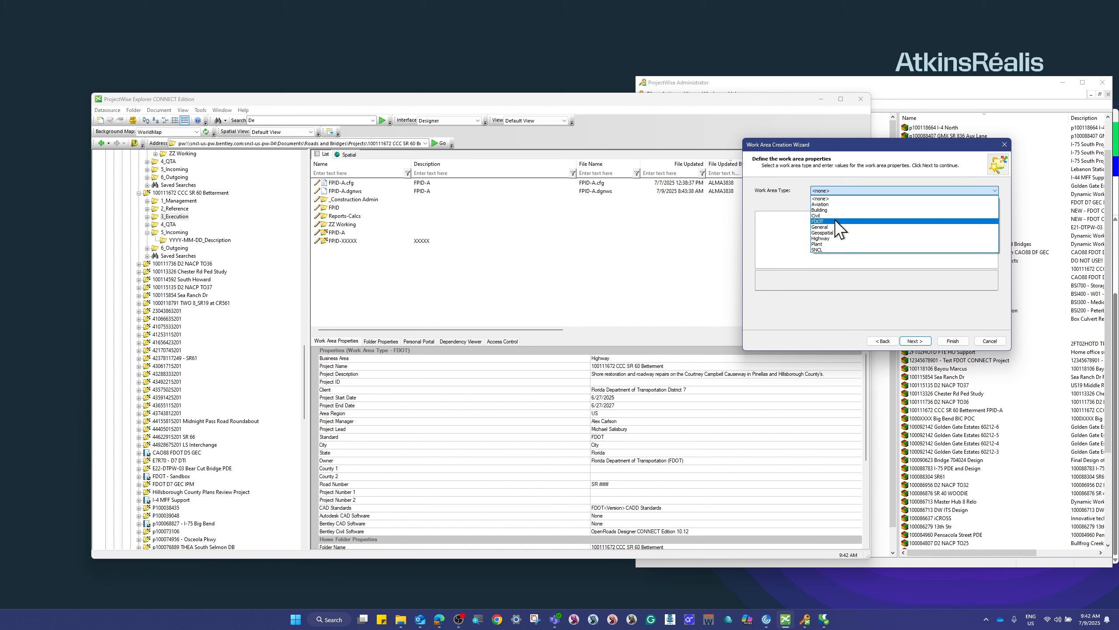
click(834, 221)
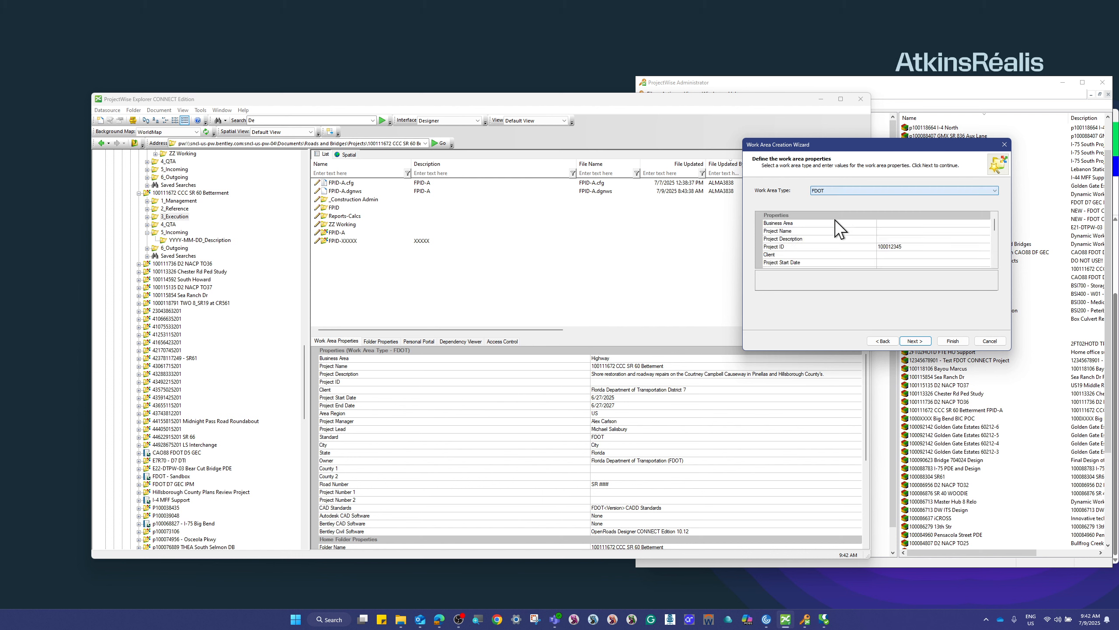
- Keep the inherited resources and the listed participants, and finish creating the FPID-B work area
click(914, 341)
click(688, 236)
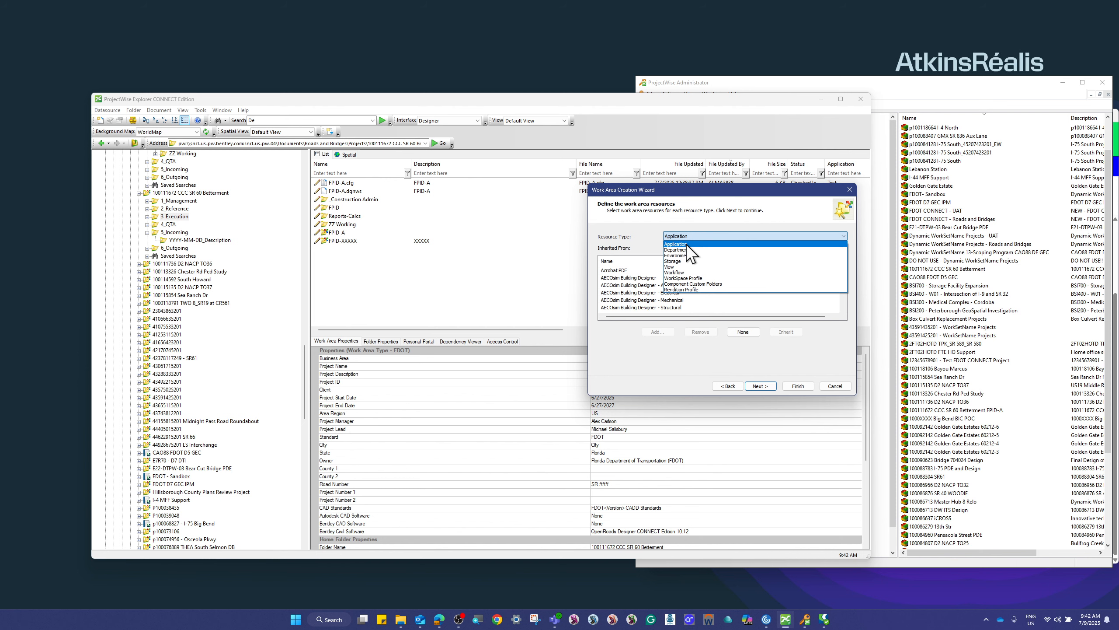
click(687, 245)
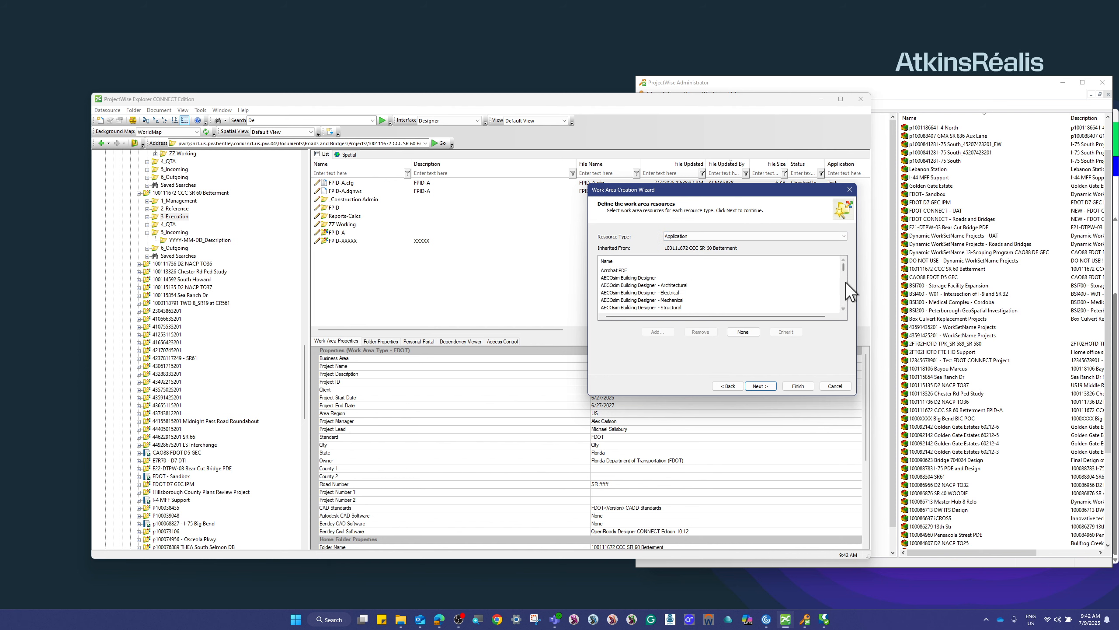
mouse_move(845, 268)
mouse_down()
mouse_move(843, 308)
mouse_move(847, 261)
mouse_up()
click(761, 386)
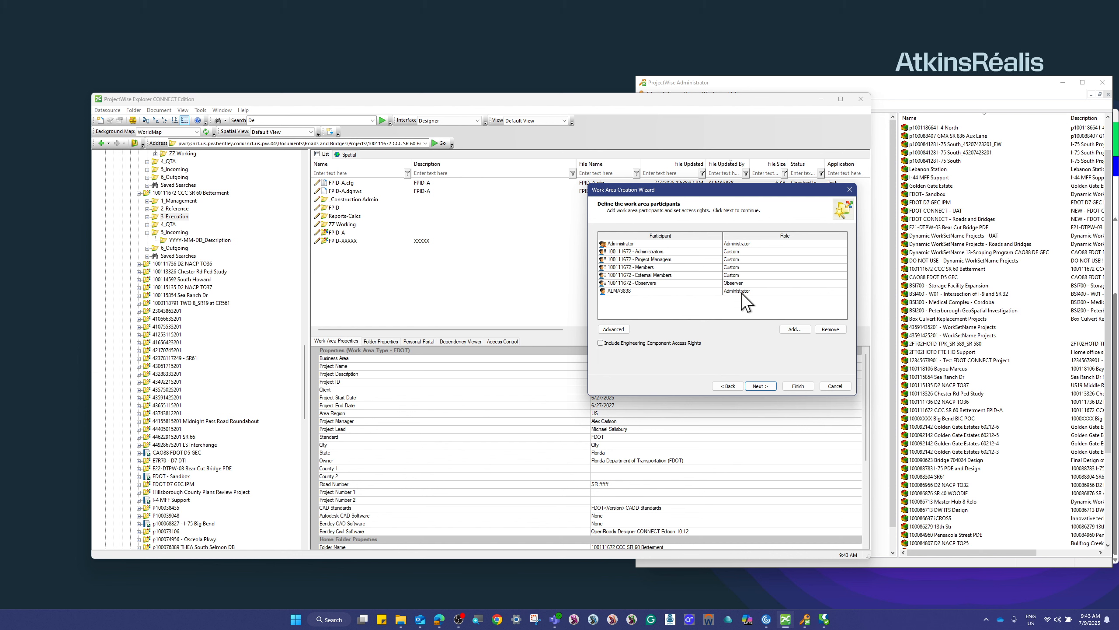
click(761, 386)
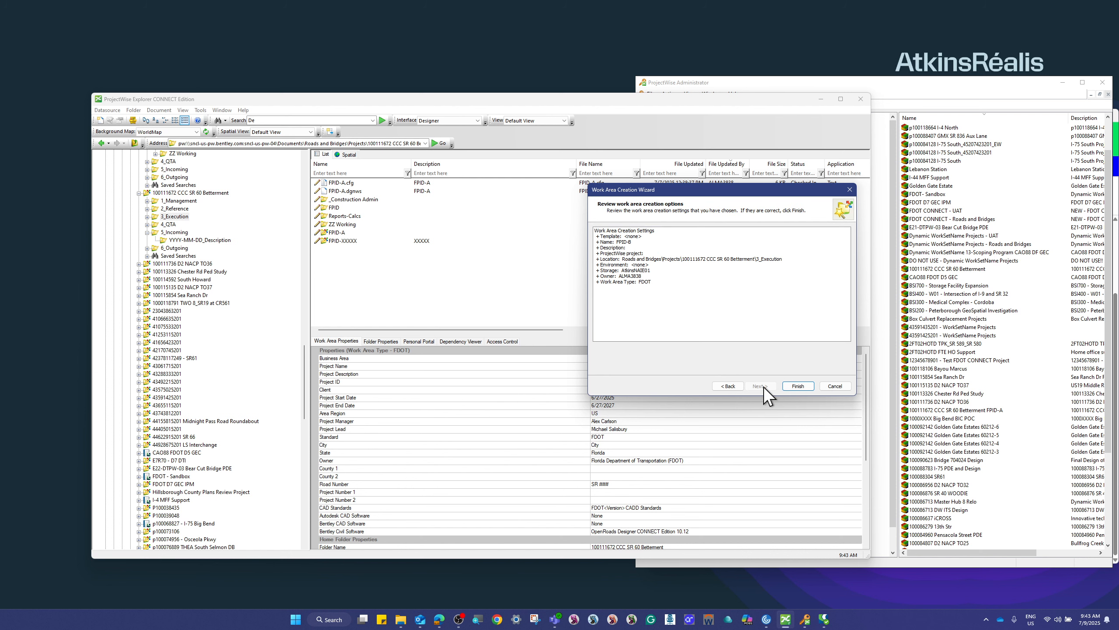
click(799, 387)
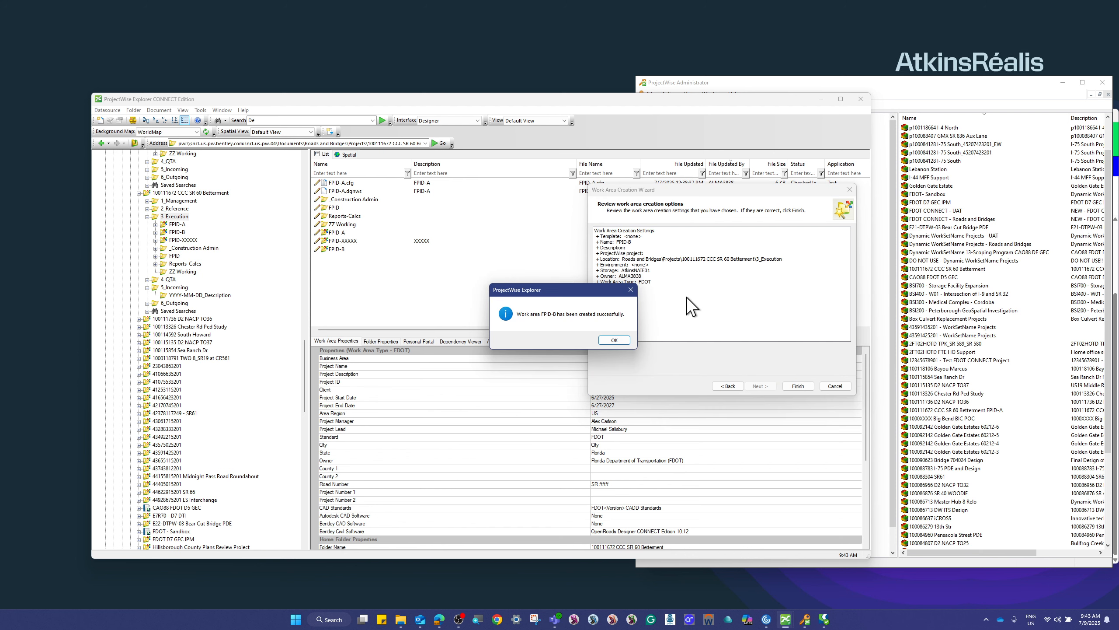
click(617, 340)
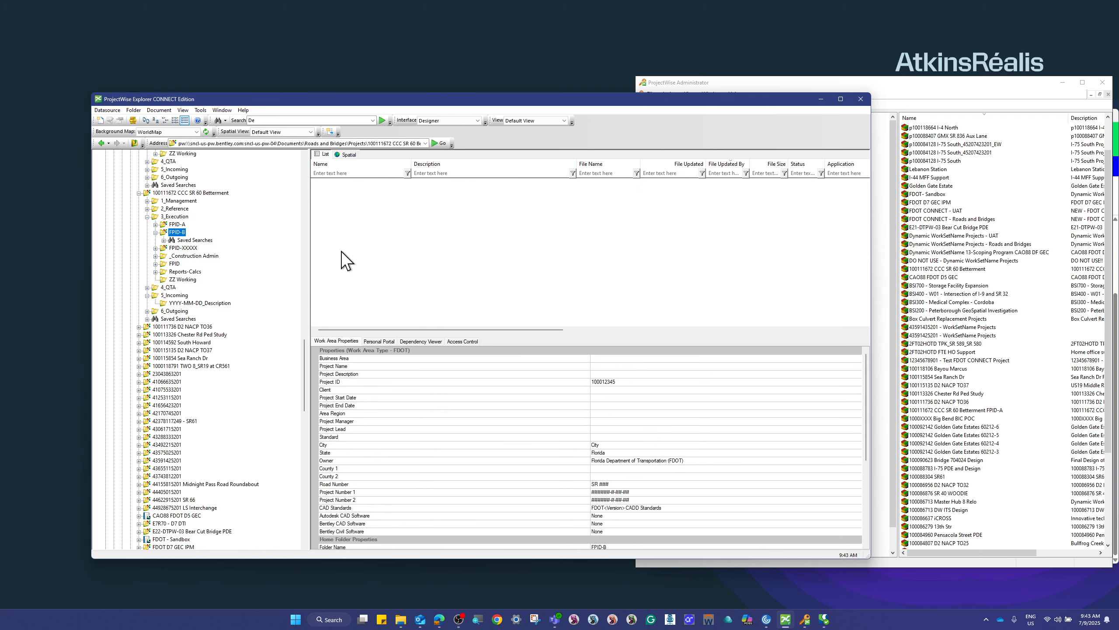
- Check the contents of the FPID-B work area and return to the 3_Execution folder
double_click(175, 216)
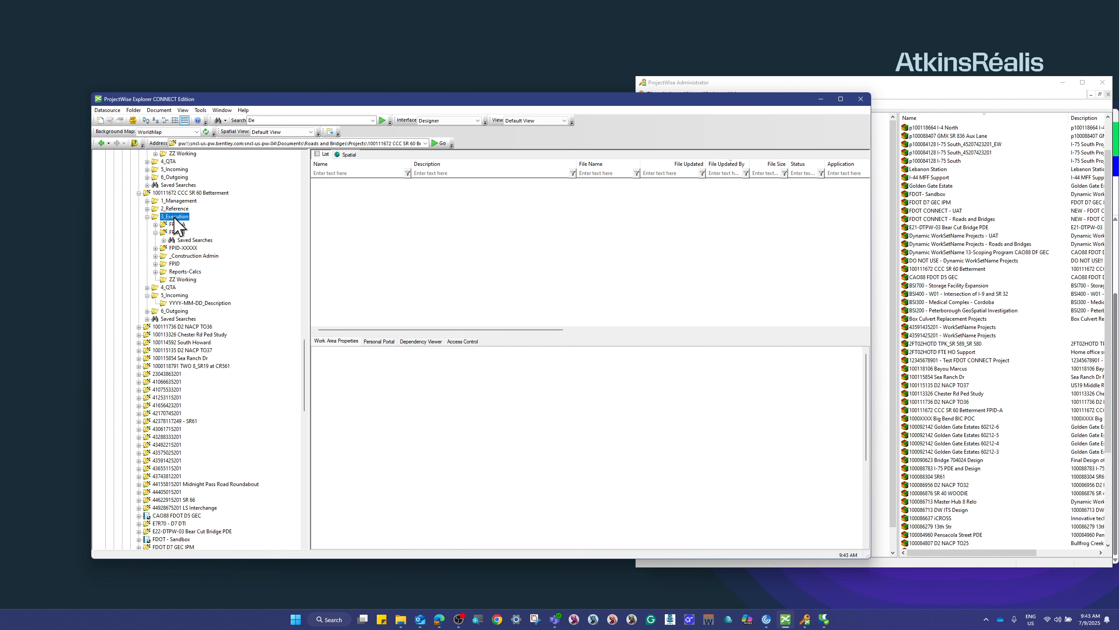
click(343, 241)
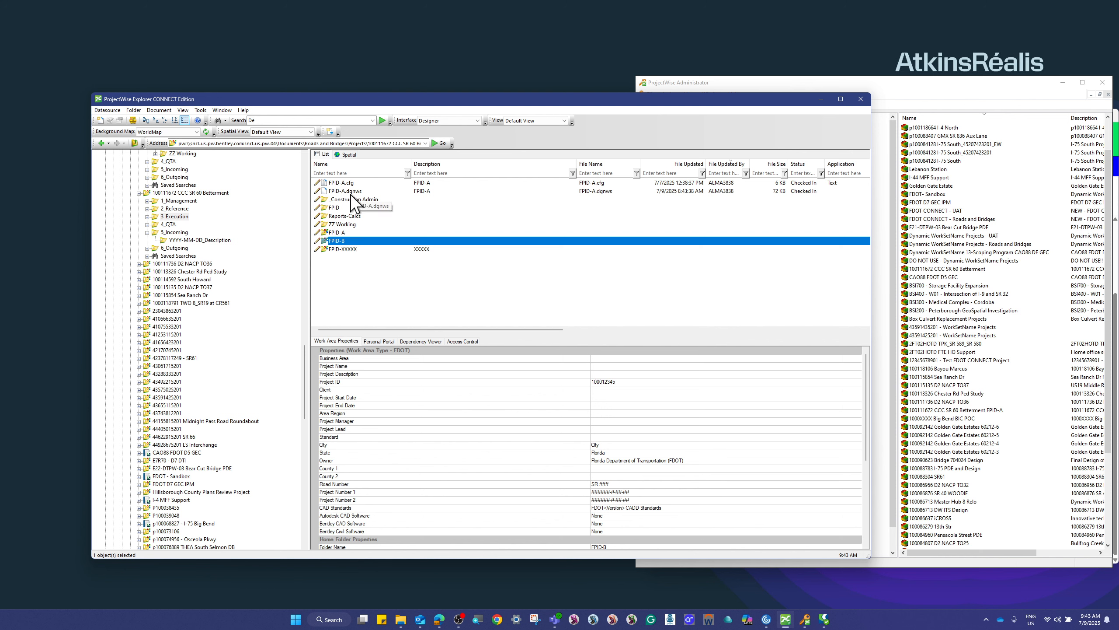
double_click(362, 242)
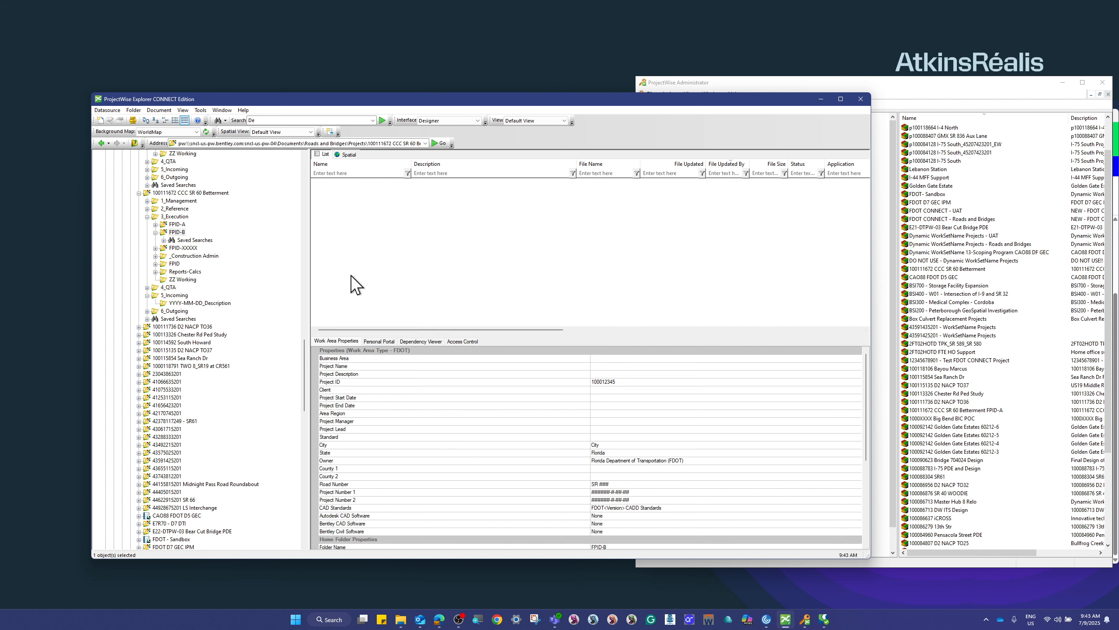
double_click(175, 216)
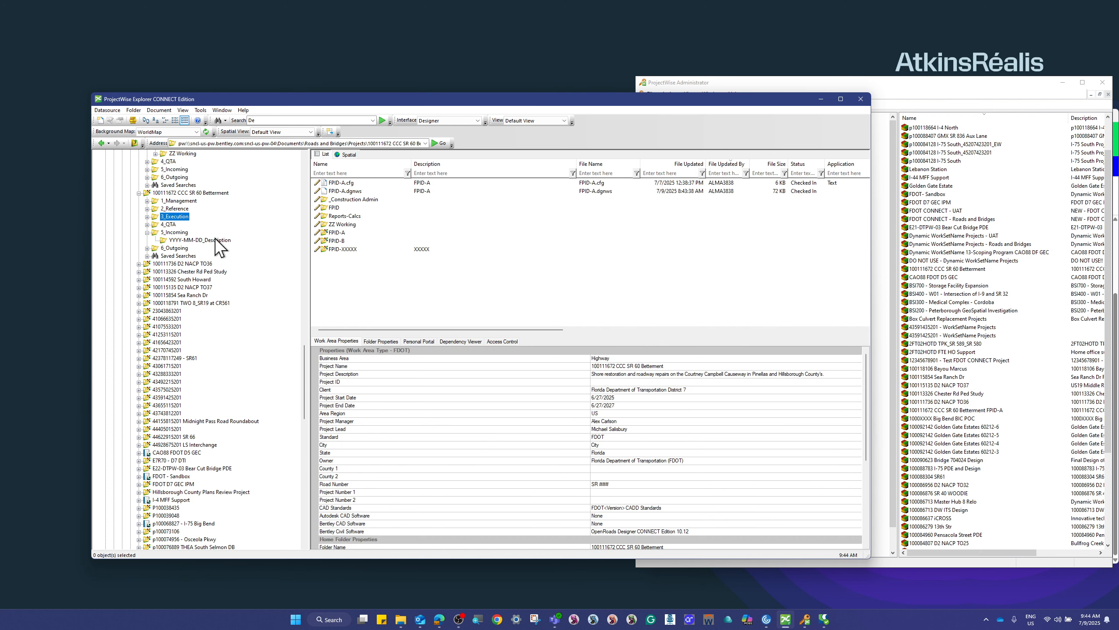
- Switch to File Explorer and open the FDOTConnect10.12 folder on the C: drive
scroll(220, 247, up, 20)
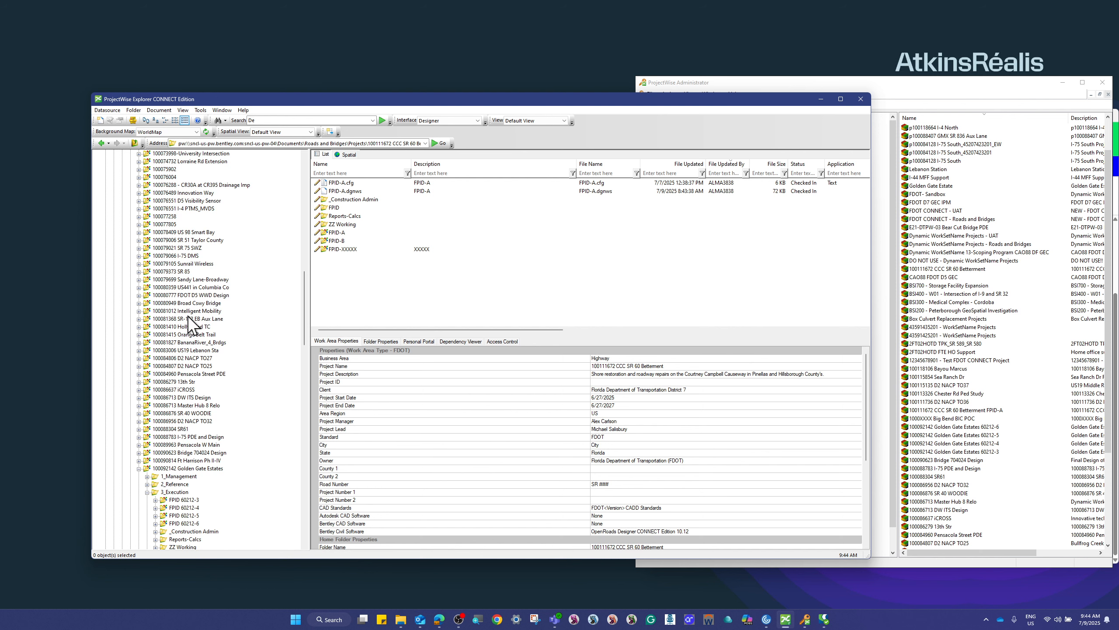
scroll(191, 324, up, 20)
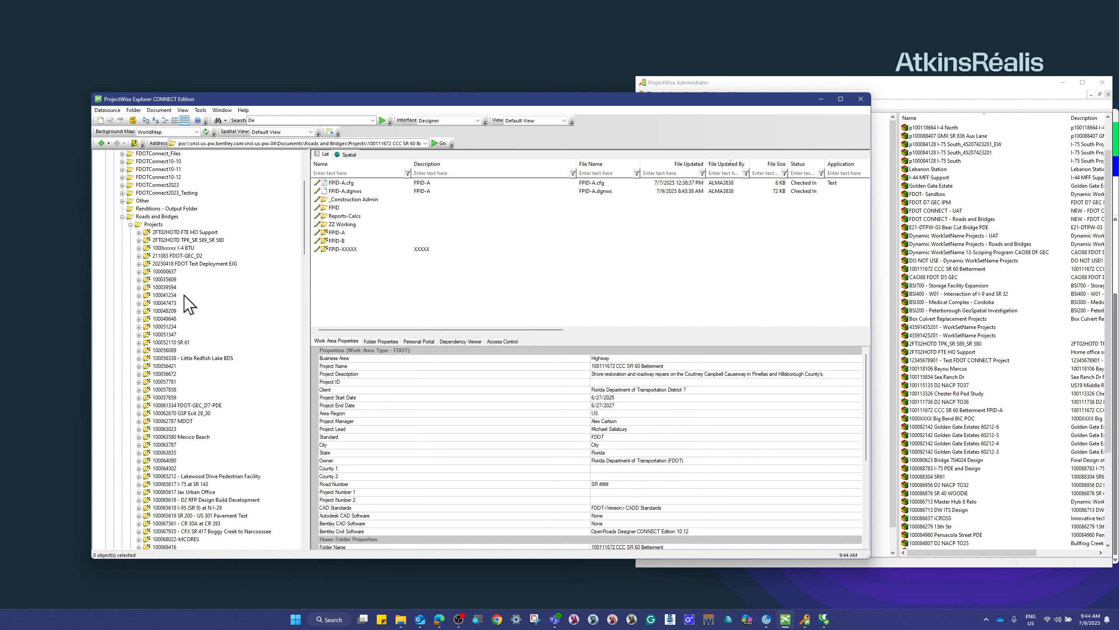
scroll(190, 304, up, 5)
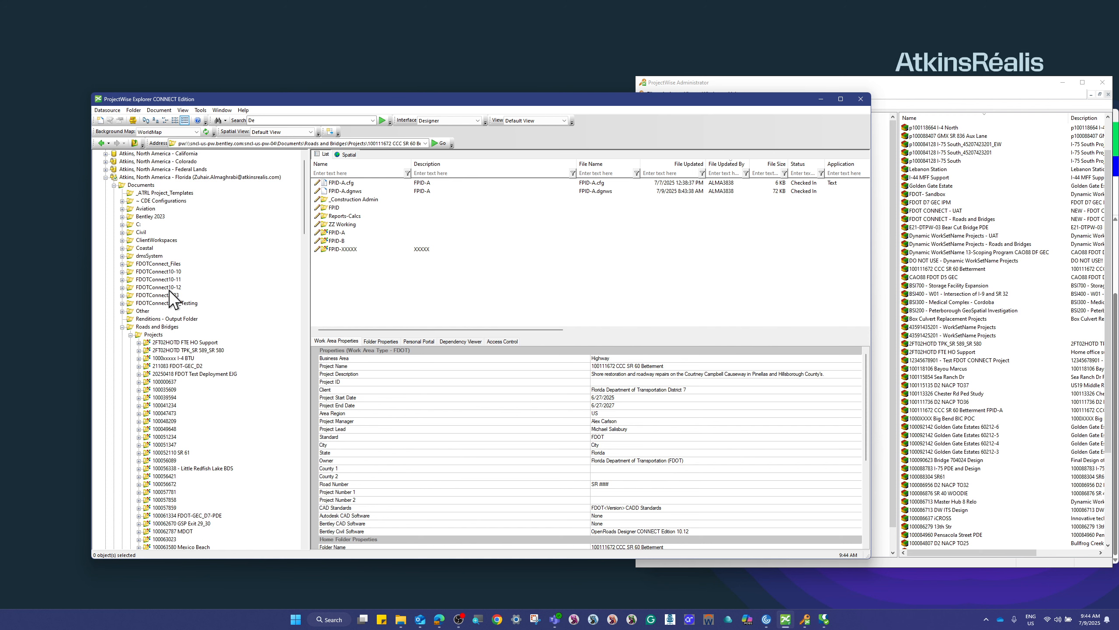
mouse_move(401, 623)
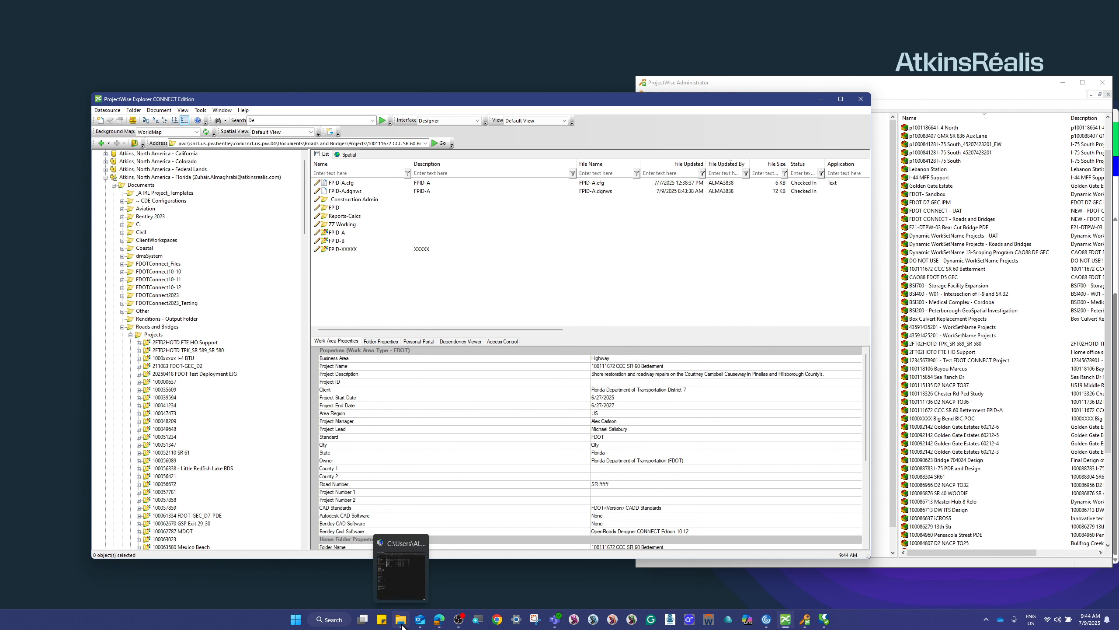
click(401, 624)
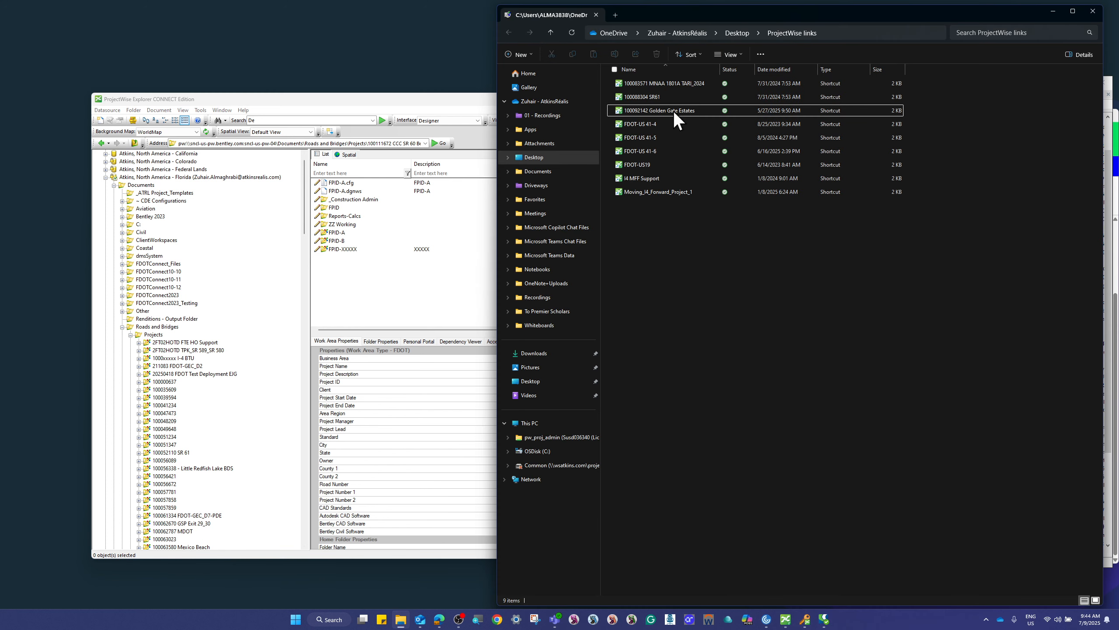
click(576, 448)
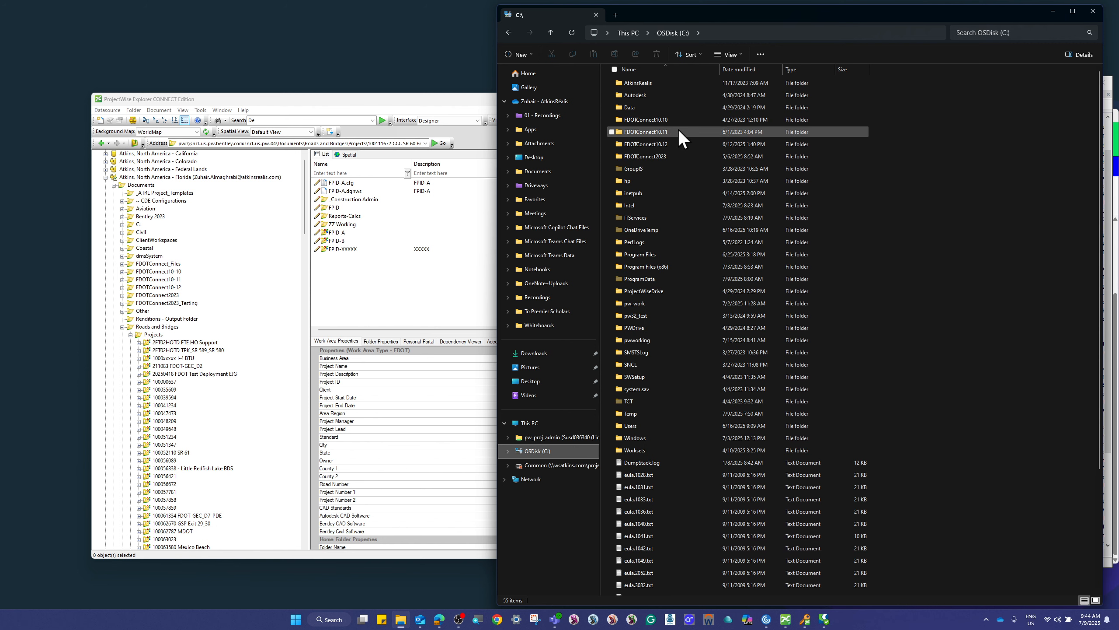
double_click(678, 142)
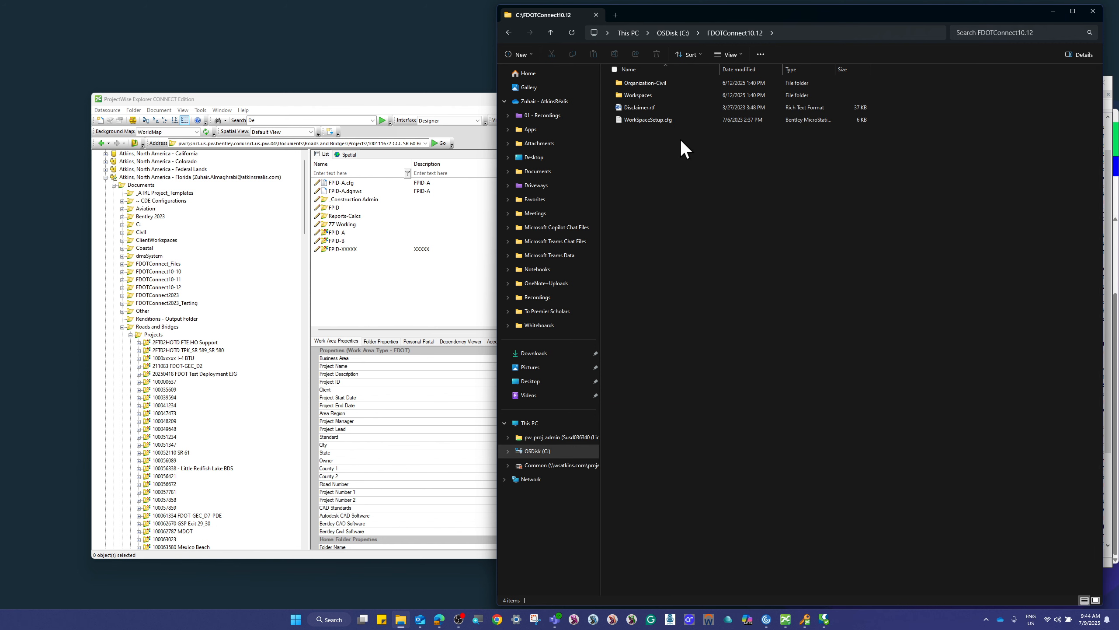
- Look through the Organization-Civil folder and its FDOT subfolder, and return to FDOTConnect10.12
drag(791, 22, 836, 114)
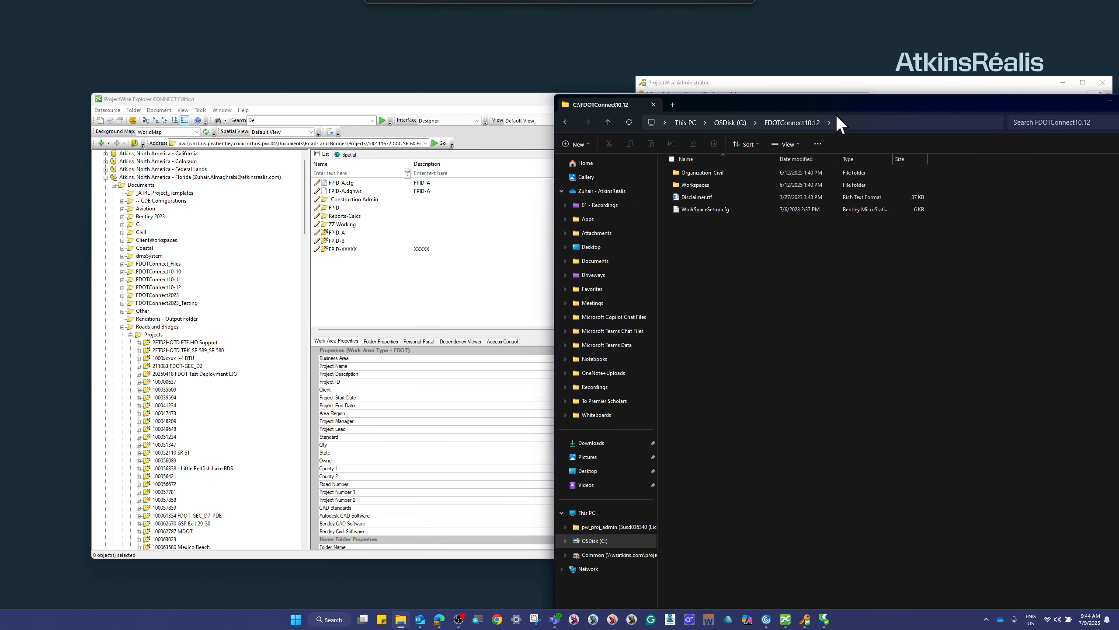
double_click(726, 173)
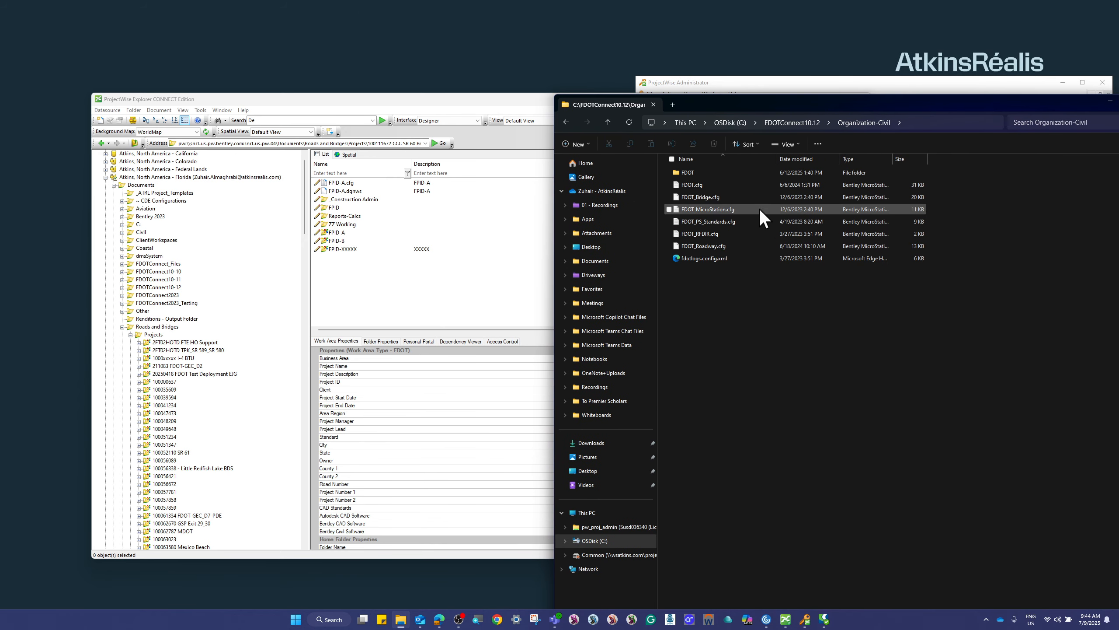
double_click(741, 172)
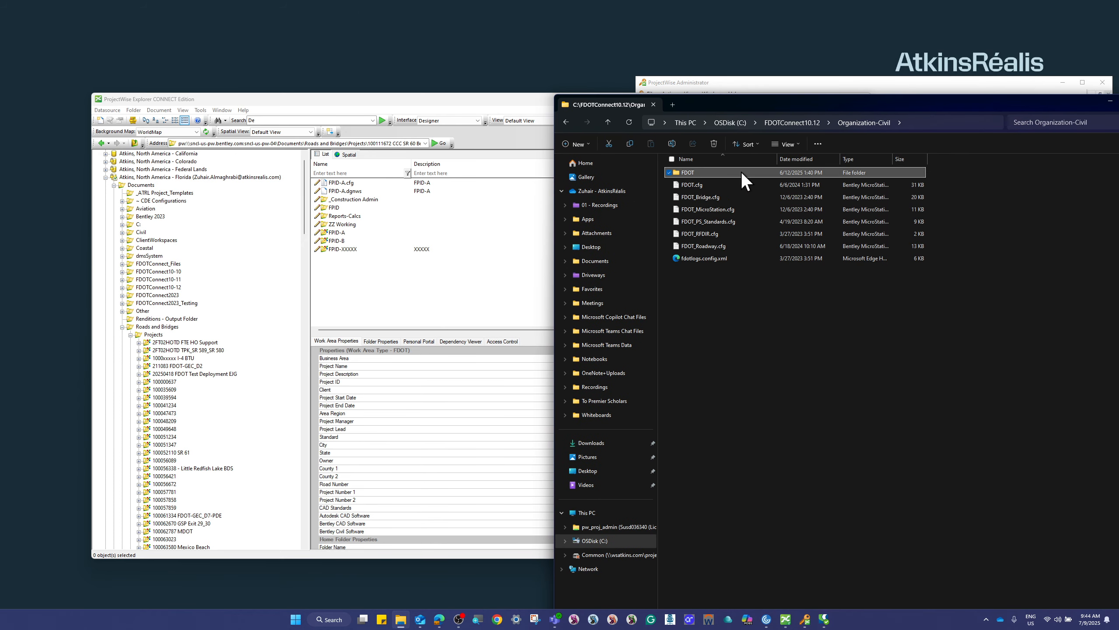
click(608, 122)
click(608, 122)
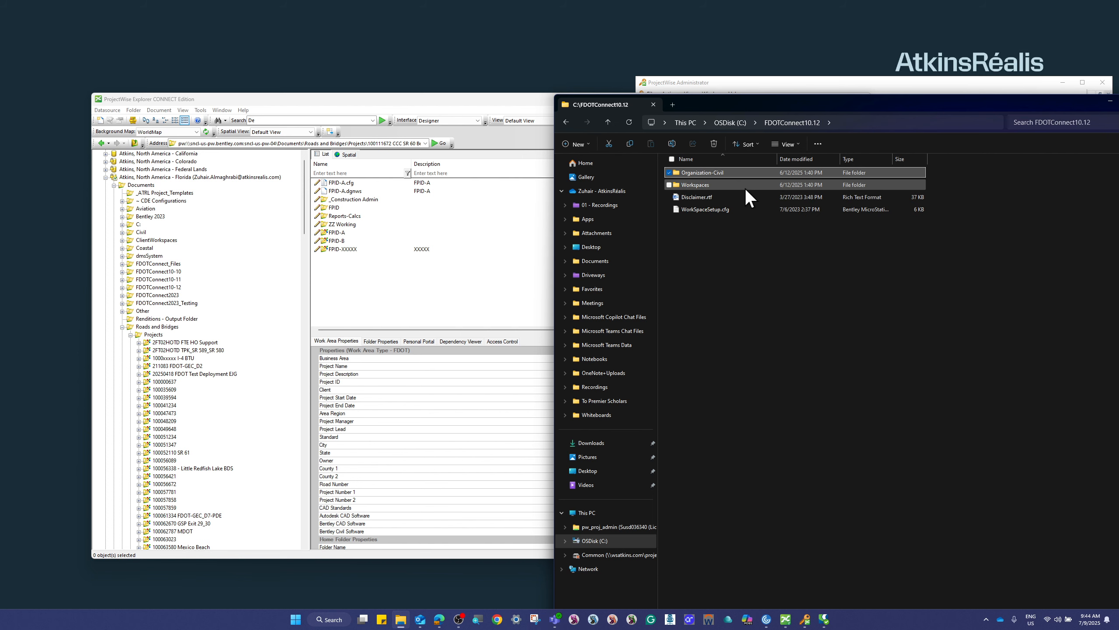
- Open the WorkSets folder inside Workspaces\FDOT to reach the workset template files
double_click(742, 186)
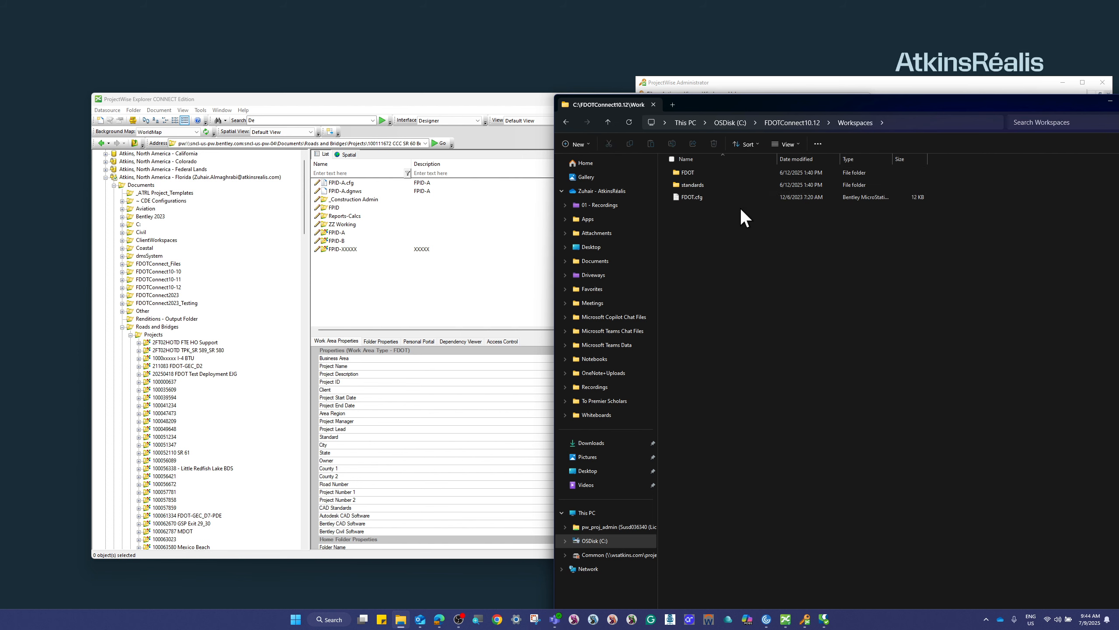
double_click(724, 173)
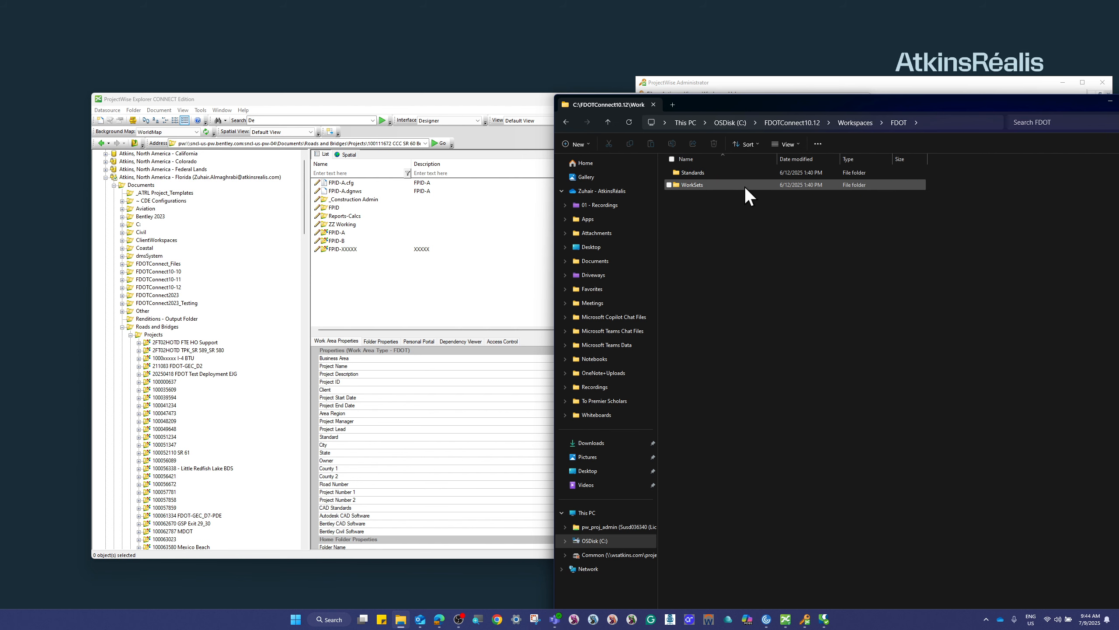
double_click(735, 182)
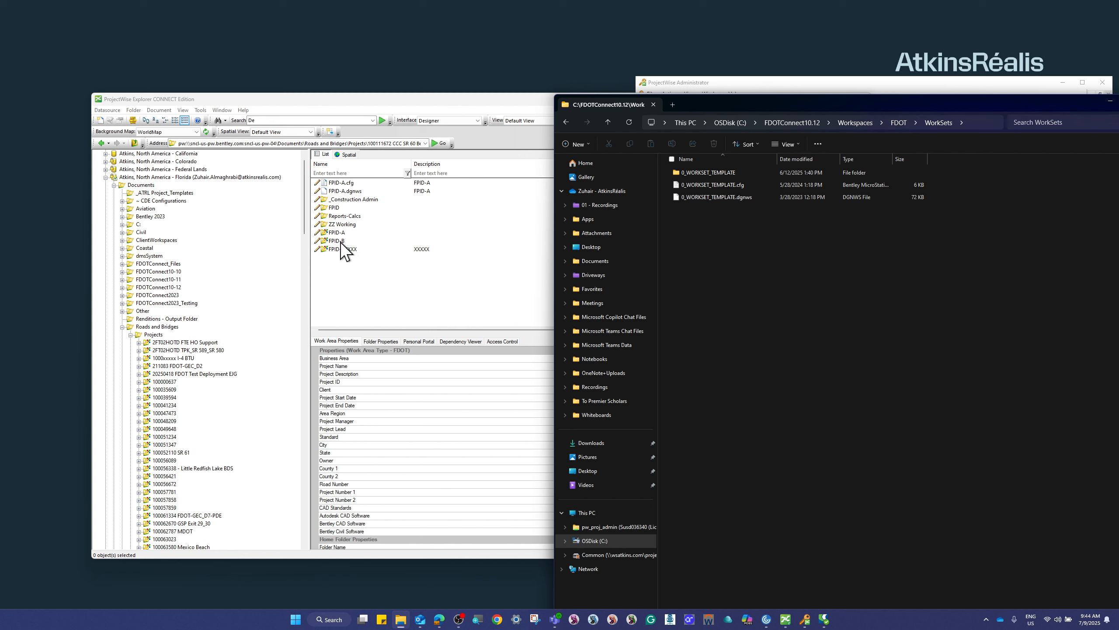
- Look through the 0_WORKSET_TEMPLATE folder among the local workset templates and return to the WorkSets folder
click(734, 186)
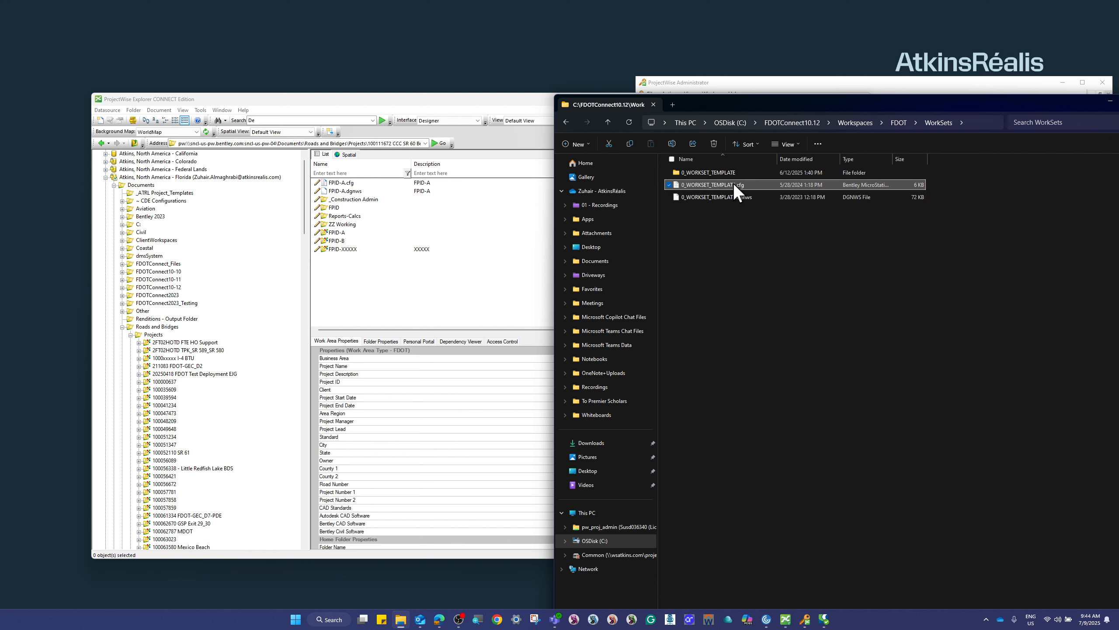
double_click(731, 172)
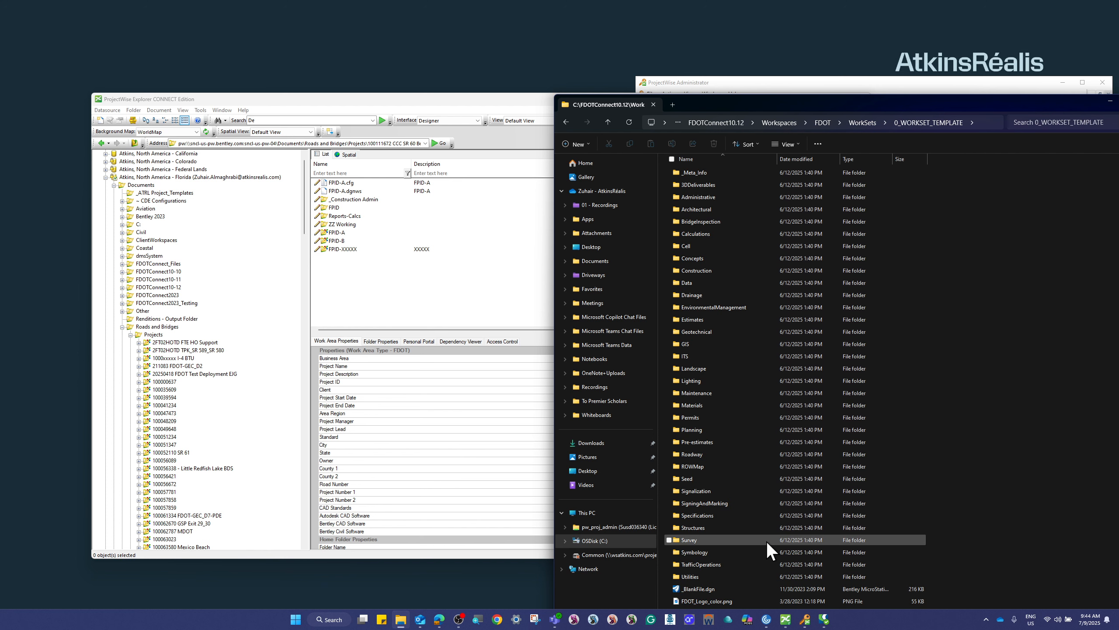
click(604, 123)
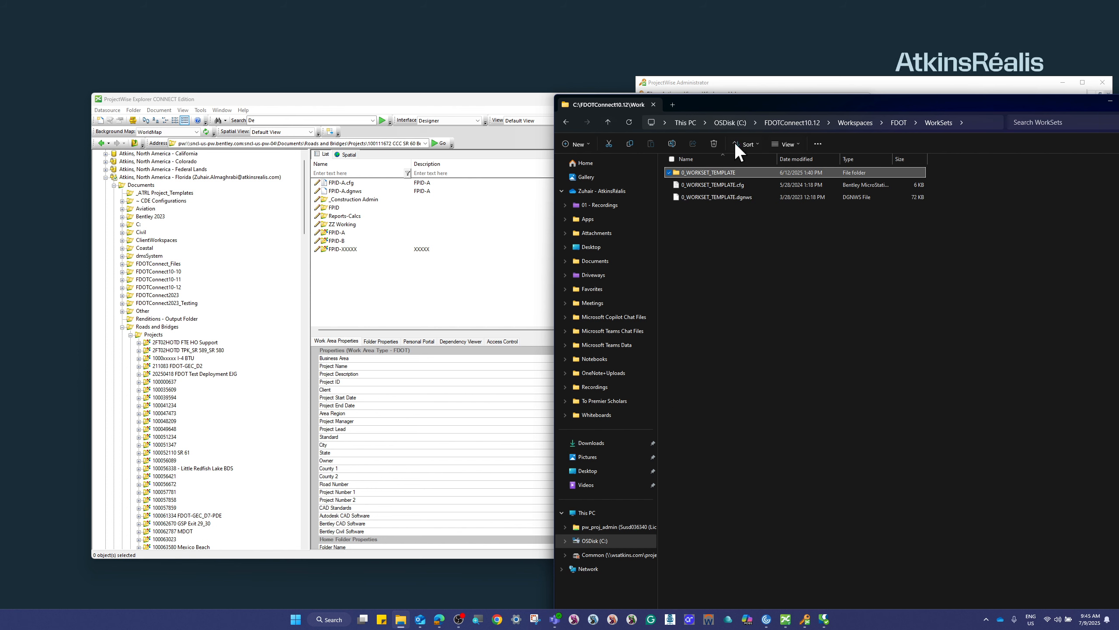
click(715, 209)
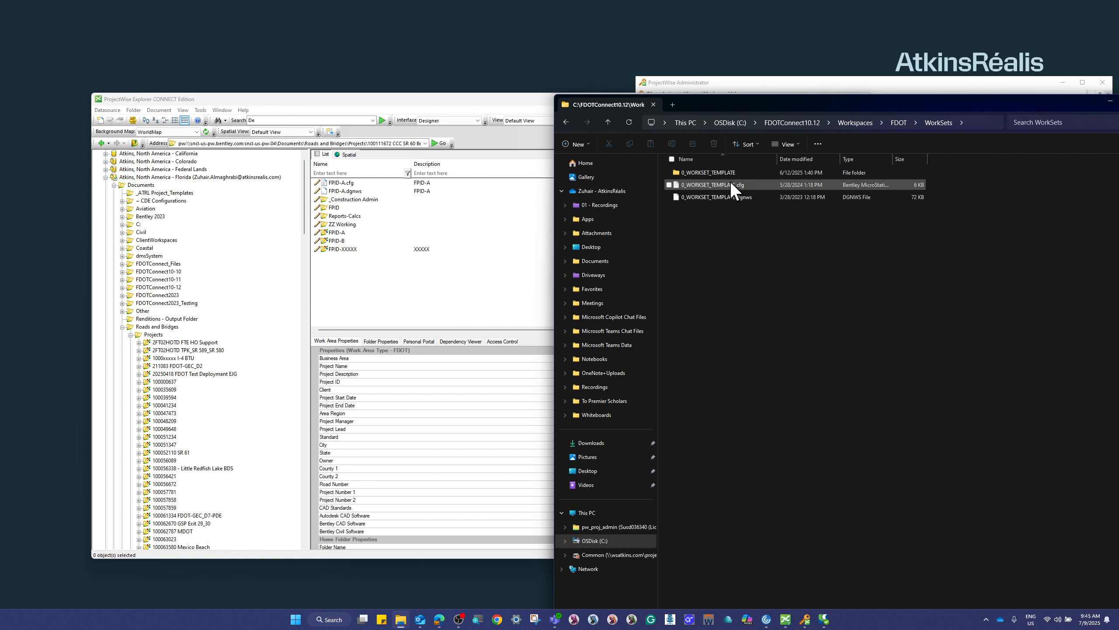
- Switch to ProjectWise Explorer, open FDOTConnect10-12\Workspaces\FDOT\WorkSets, and narrow its window to show File Explorer alongside
click(171, 289)
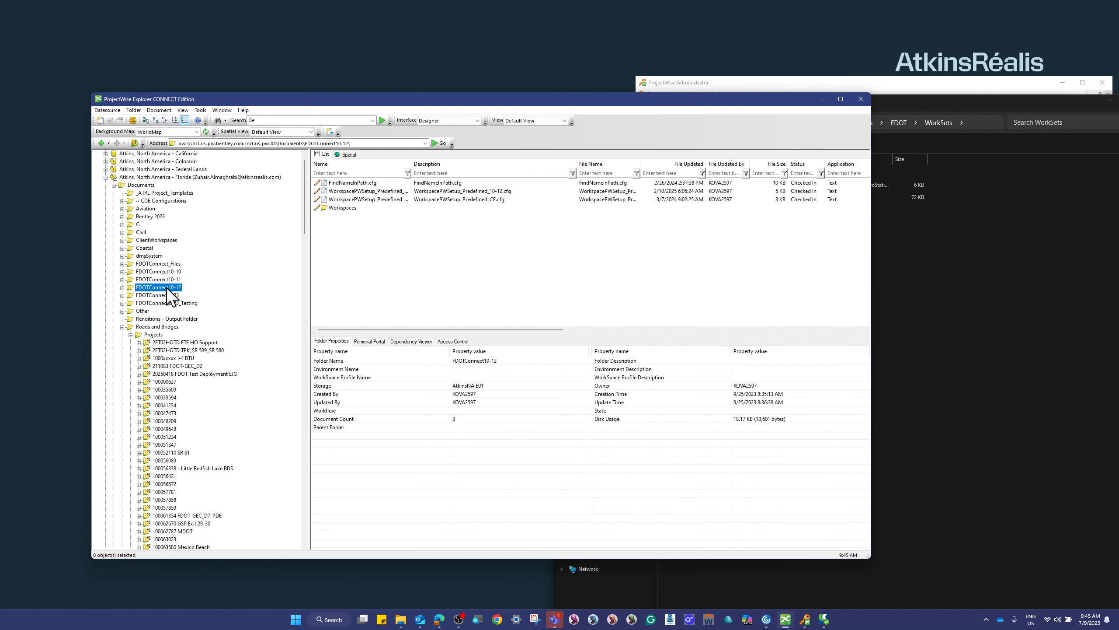
double_click(348, 208)
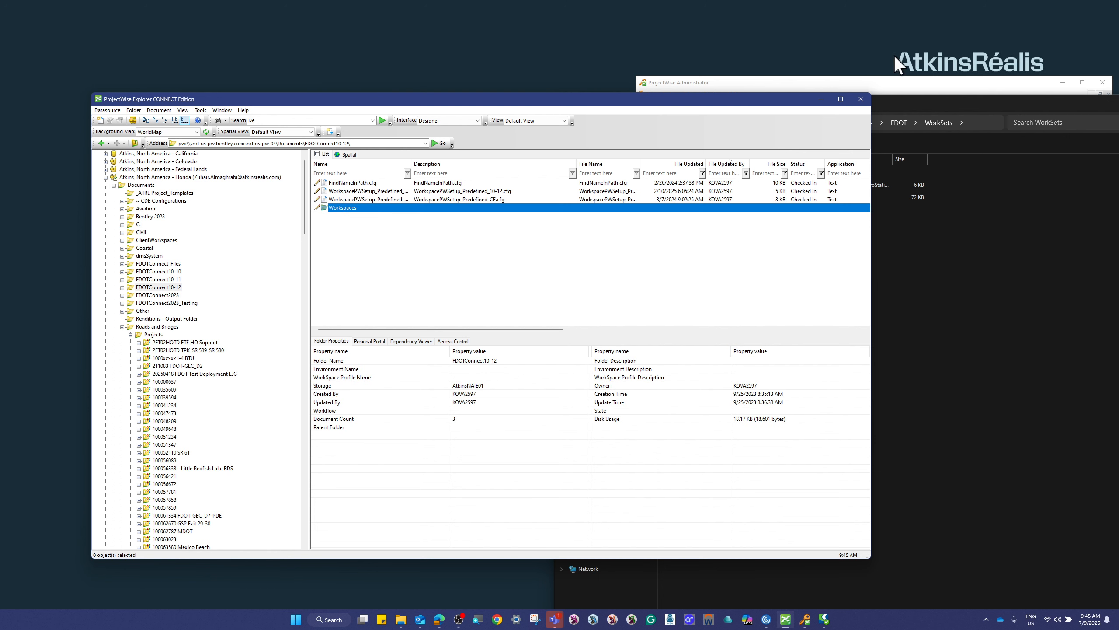
click(928, 102)
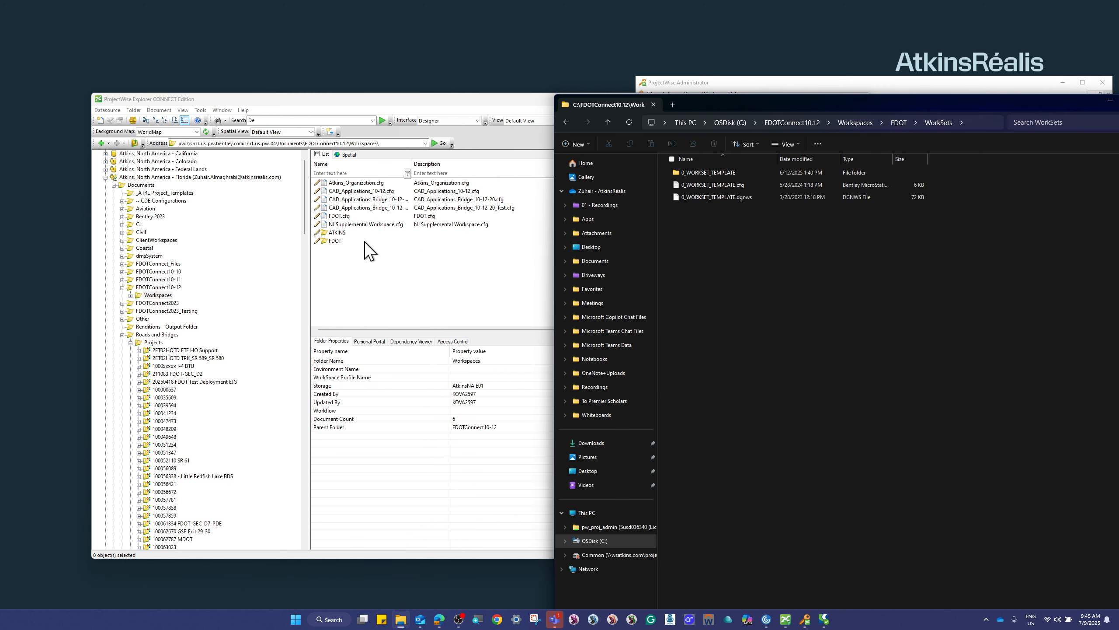
double_click(340, 241)
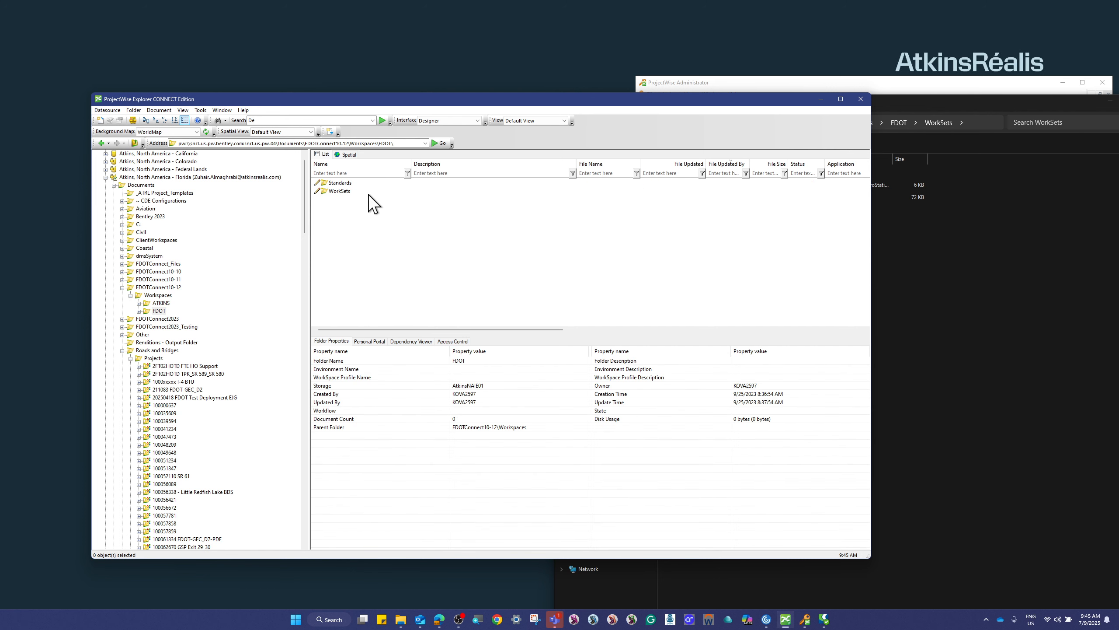
click(349, 191)
double_click(350, 190)
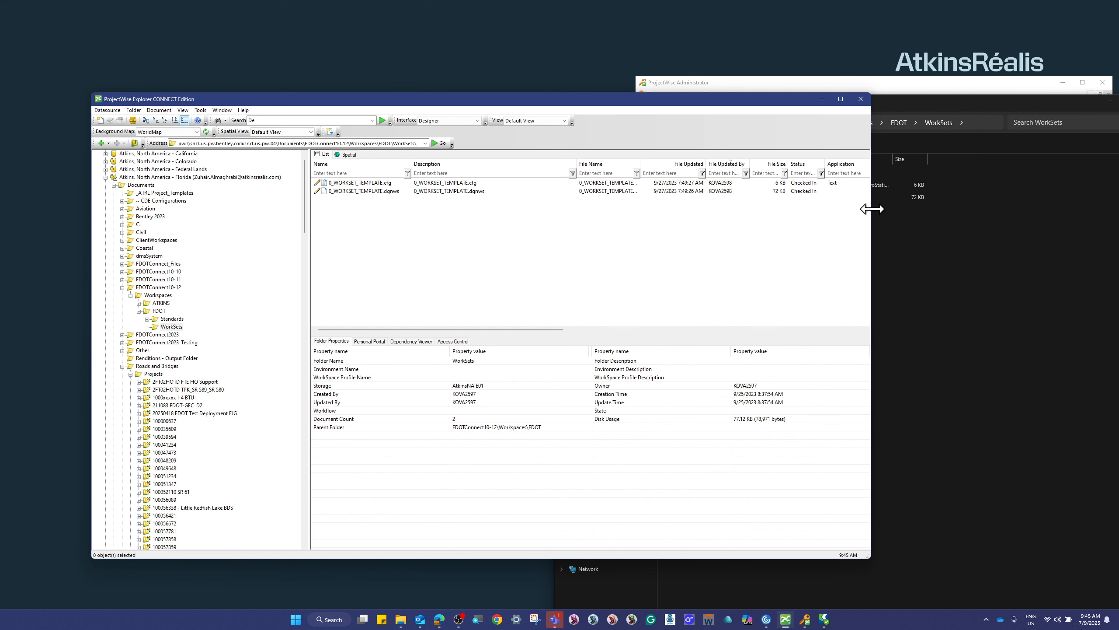
drag(872, 209, 581, 255)
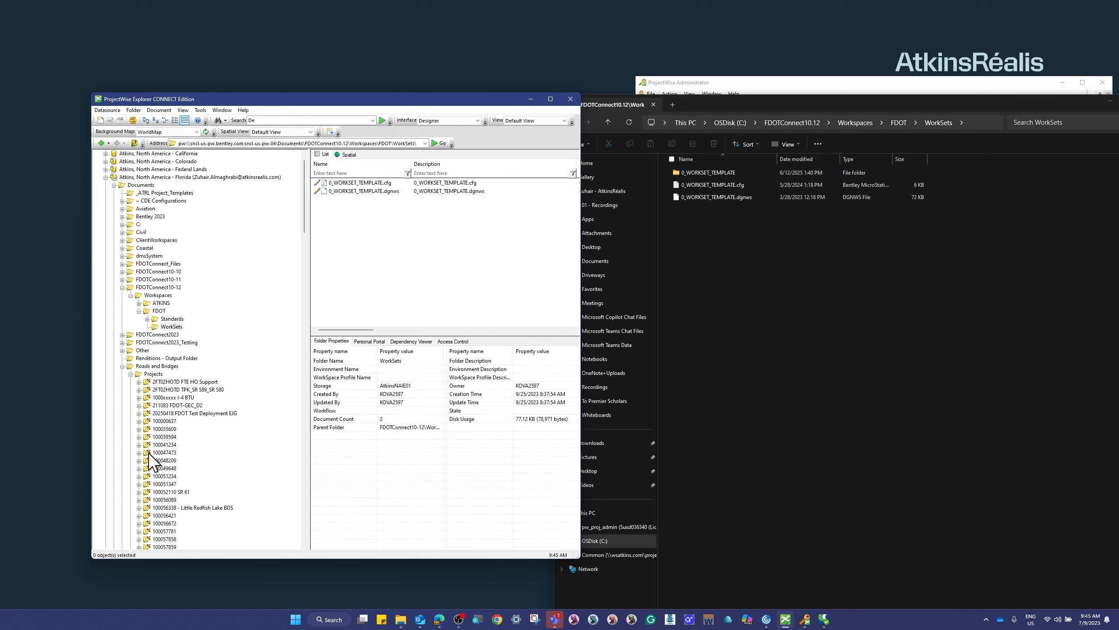
- Expand the Templates folder in the datasource tree down through FDOT and 3_Execution to the FPID subfolders
drag(302, 225, 314, 481)
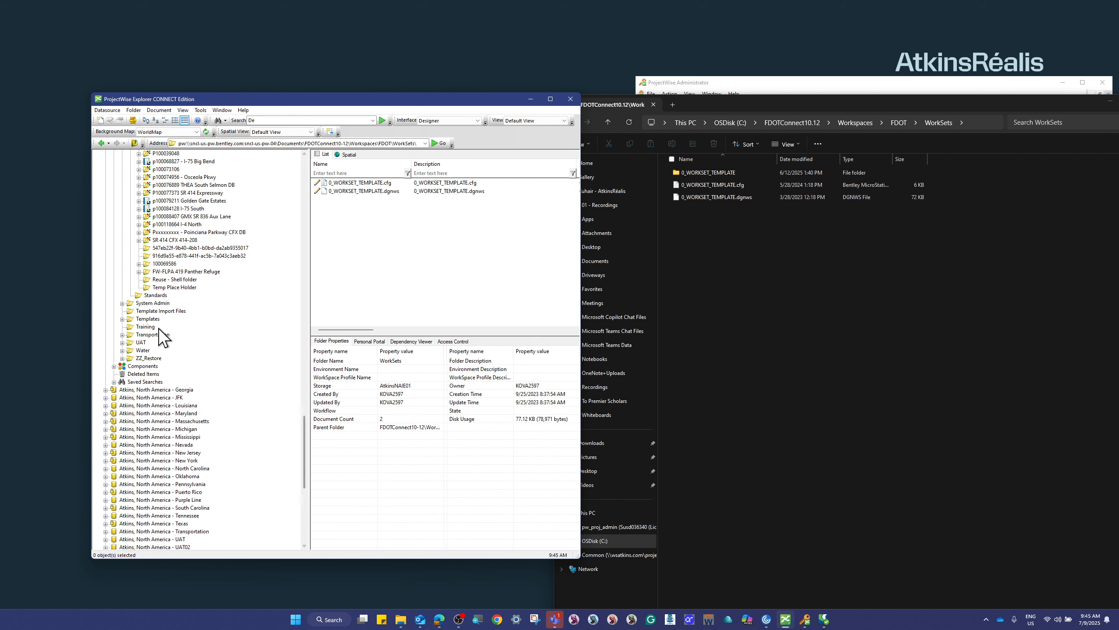
click(122, 318)
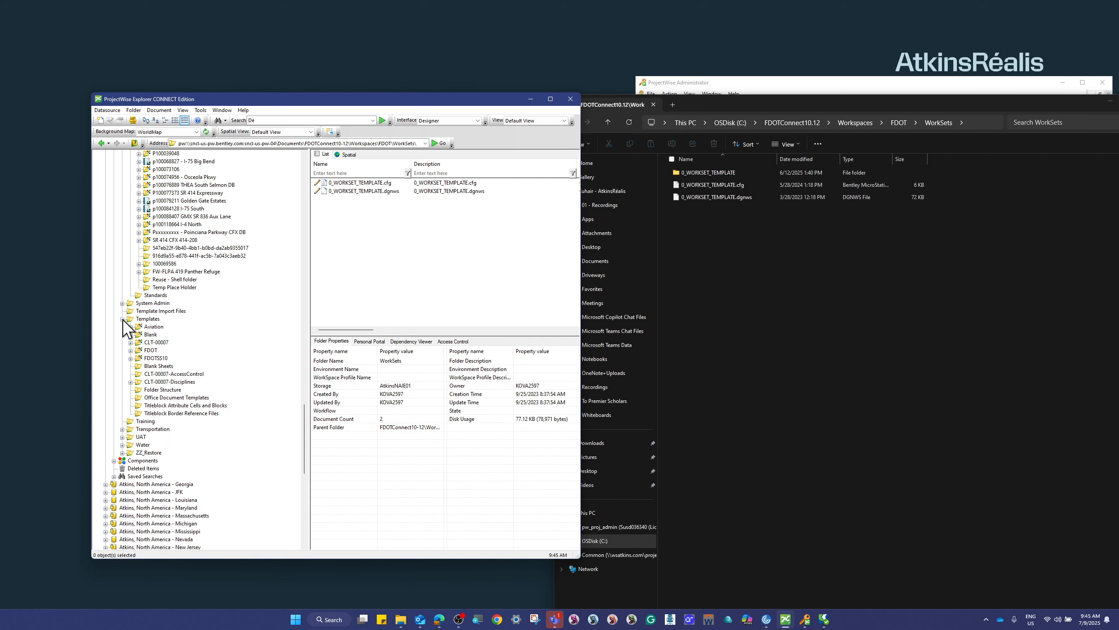
click(131, 350)
click(138, 374)
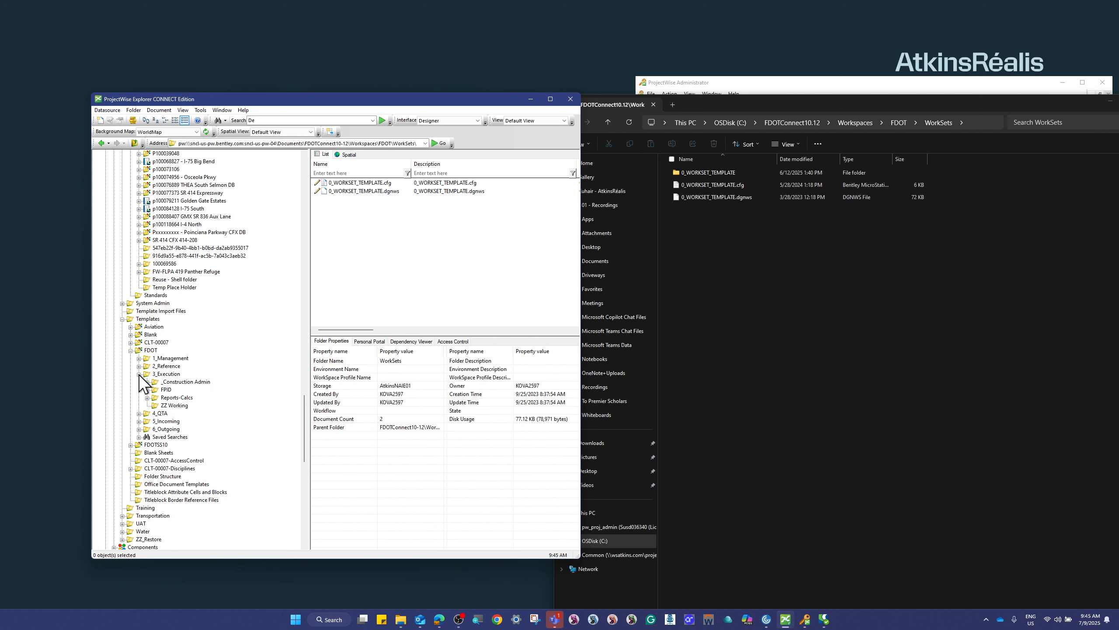
click(148, 389)
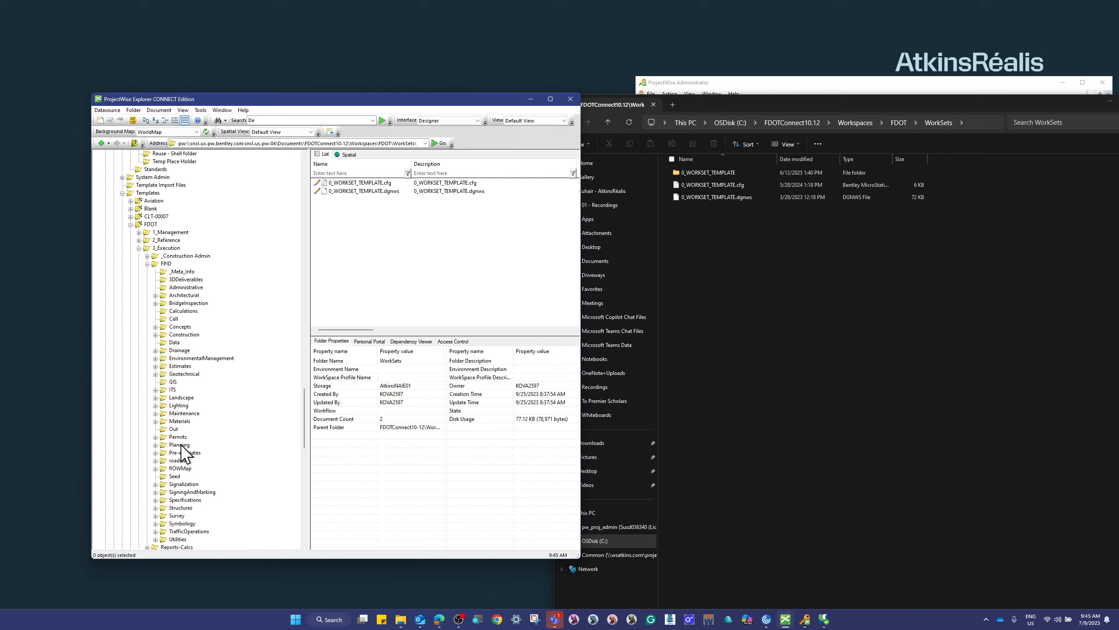
- Open the local 0_WORKSET_TEMPLATE folder in File Explorer and compare its subfolders with those of the ProjectWise FPID template
double_click(715, 175)
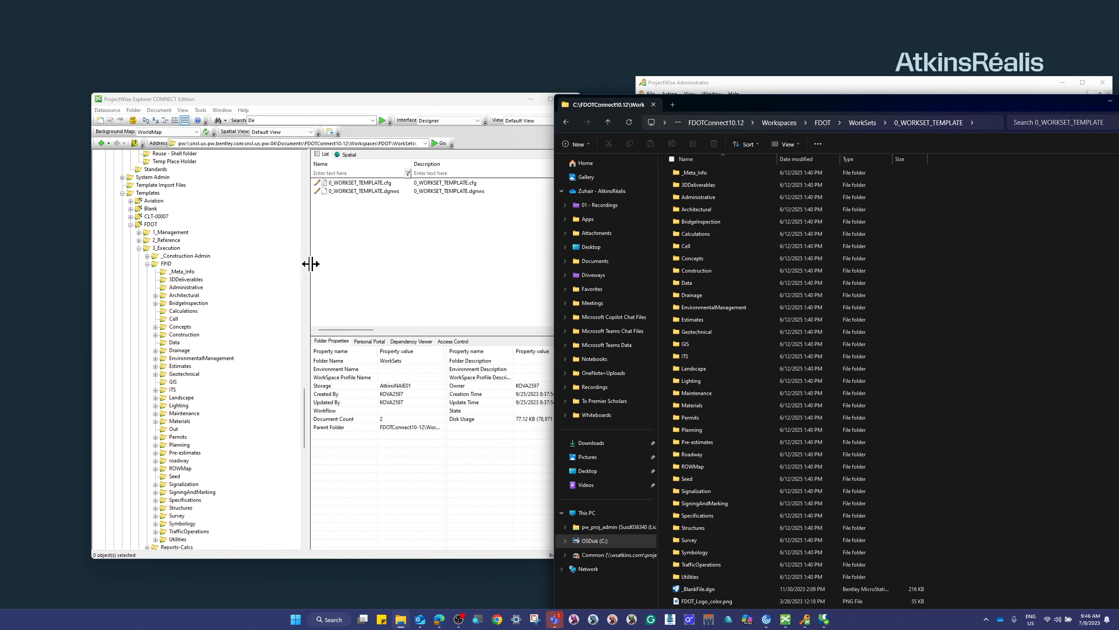
scroll(190, 262, up, 2)
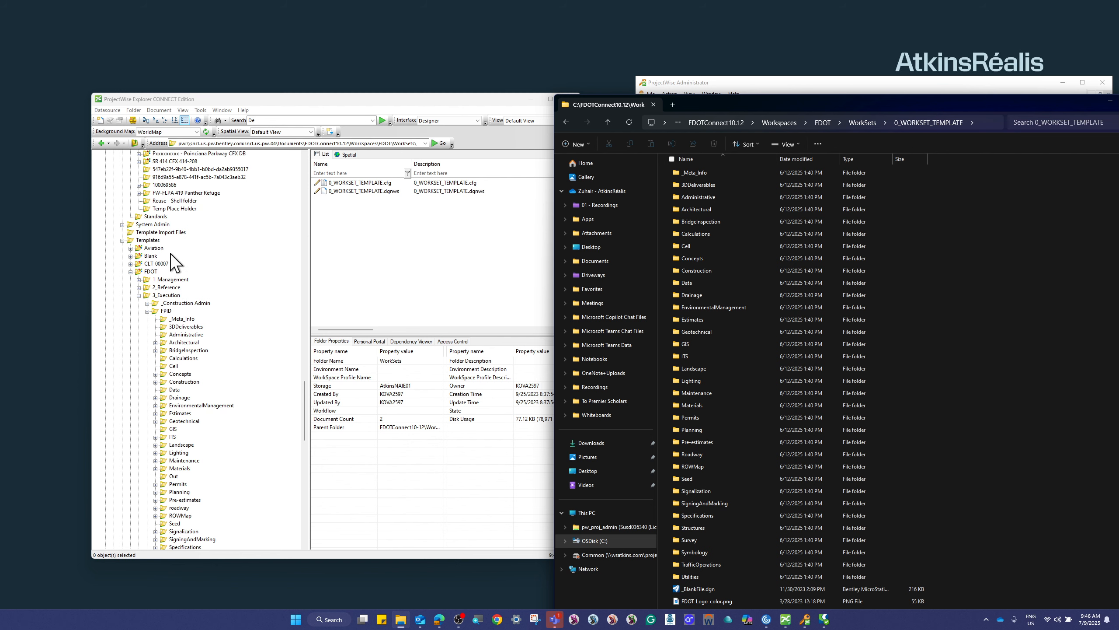
scroll(169, 273, up, 10)
scroll(170, 285, down, 4)
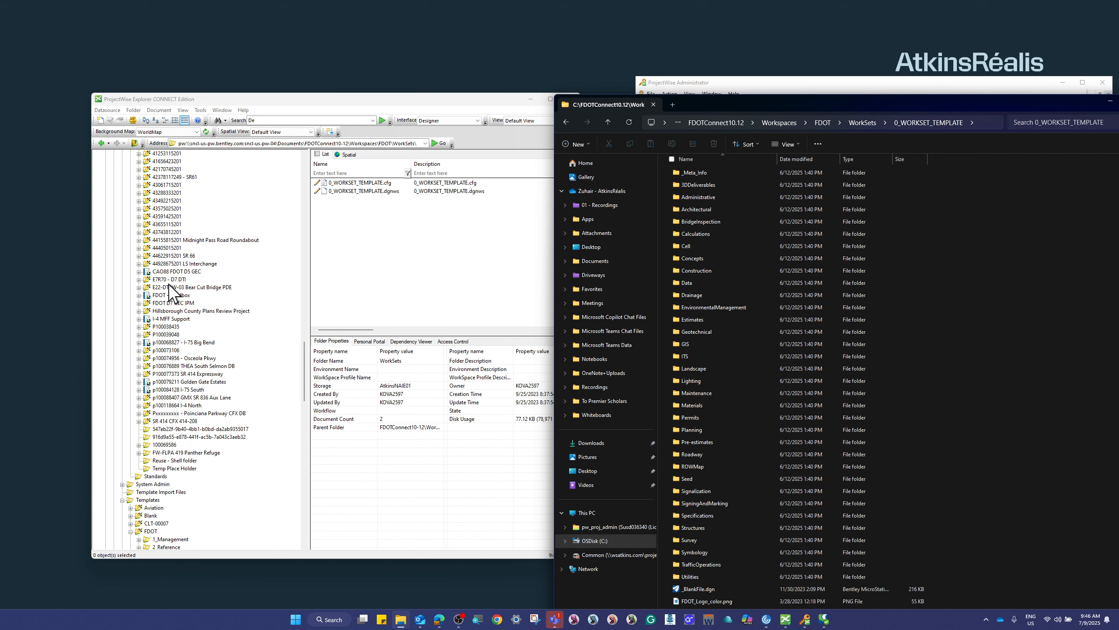
- Copy all folders and documents inside the Templates\FDOT\3_Execution\FPID folder in ProjectWise Explorer
click(166, 436)
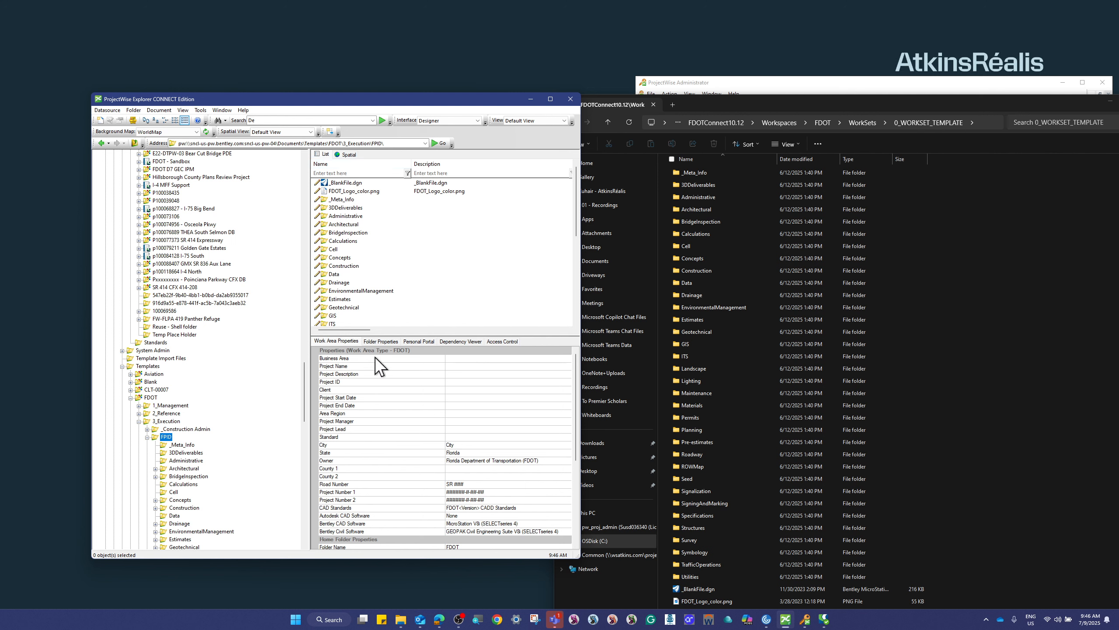
scroll(375, 242, down, 7)
click(354, 315)
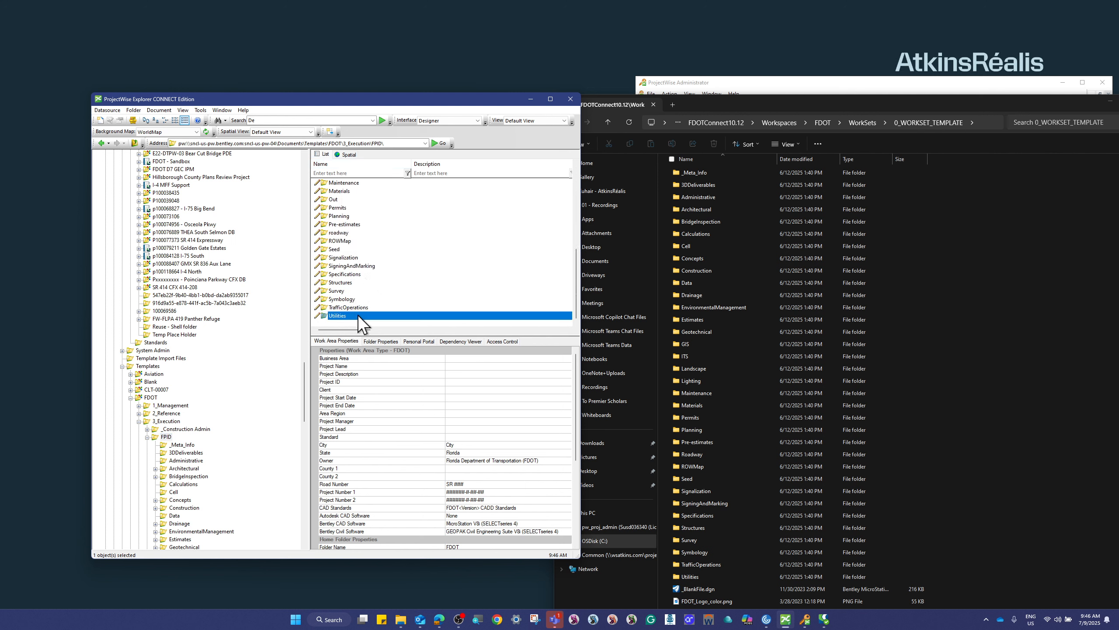
key(shift+Up)
key(shift+Up)
key(shift+Up)
key(shift+Up)
key(shift+Up)
key(shift+Up)
key(shift+Up)
key(shift+Up)
key(shift+Up)
key(shift+Up)
key(shift+Up)
key(shift+Up)
key(shift+Up)
key(shift+Up)
key(shift+Up)
key(shift+Up)
key(shift+Up)
key(shift+Up)
key(shift+Up)
key(shift+Up)
key(shift+Up)
key(shift+Up)
key(shift+Up)
key(shift+Up)
key(shift+Up)
key(shift+Up)
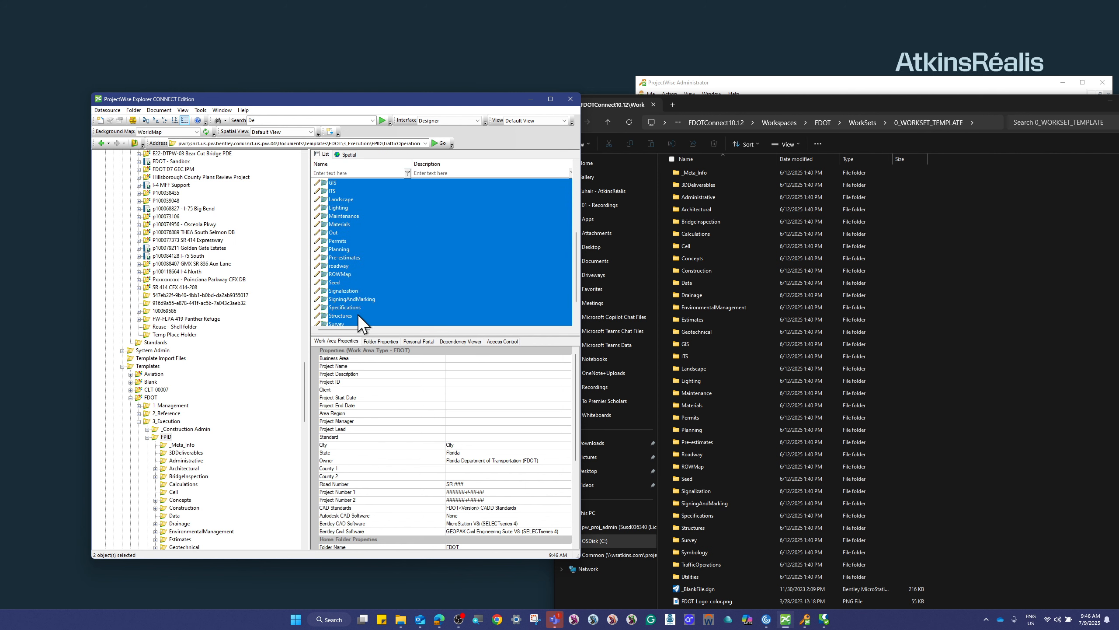
right_click(352, 216)
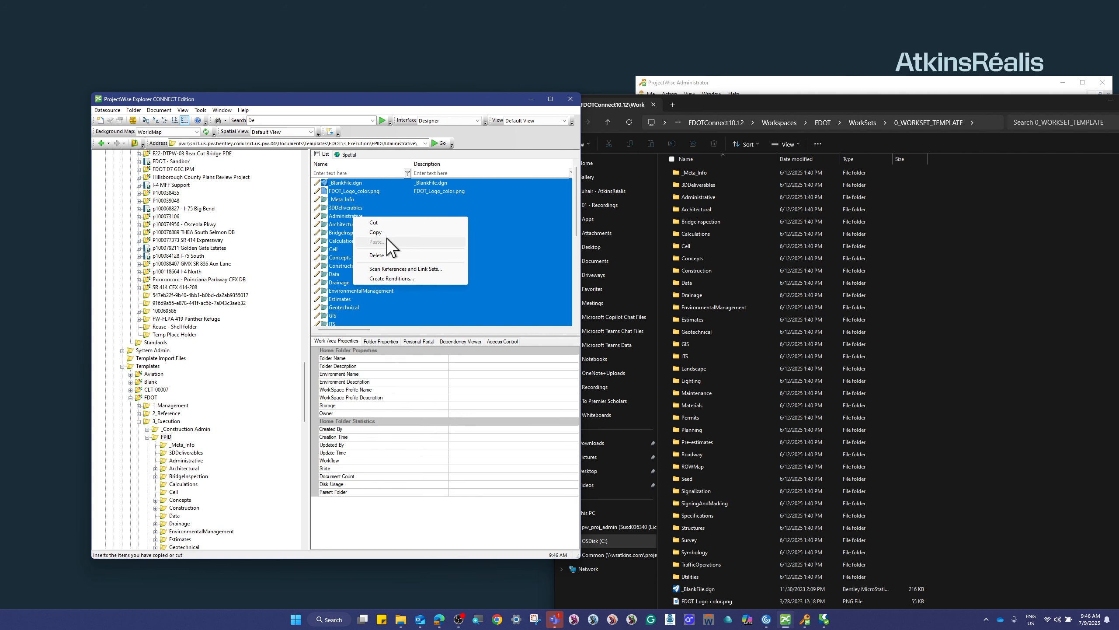
click(231, 286)
- Open the FPID-B work area in the 3_Execution folder of the CCC SR 60 Betterment project
scroll(154, 272, up, 12)
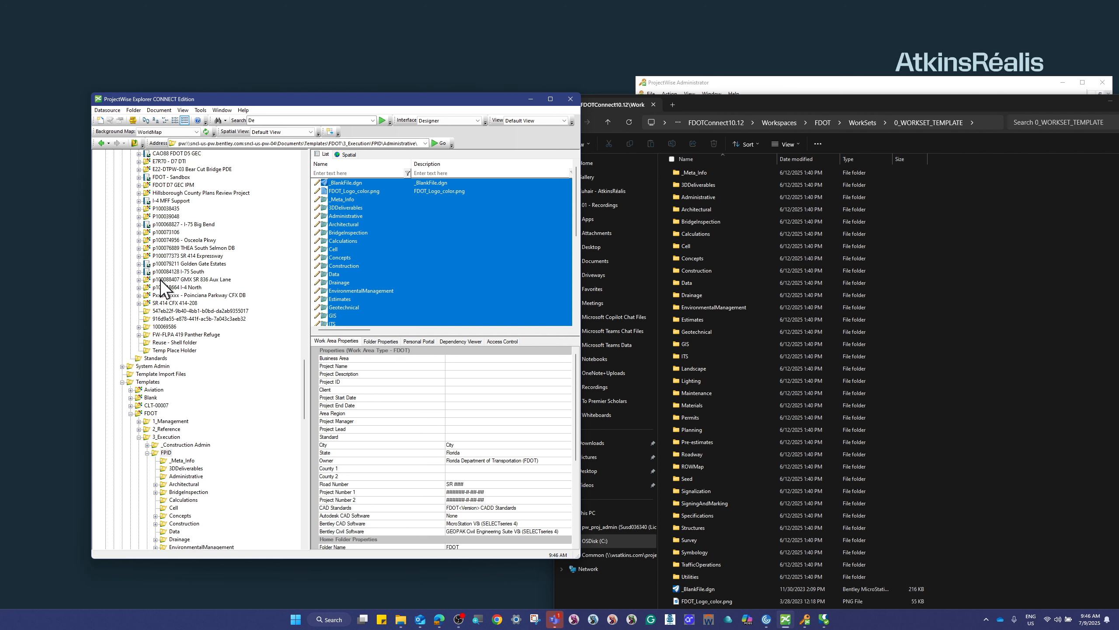
scroll(172, 314, up, 3)
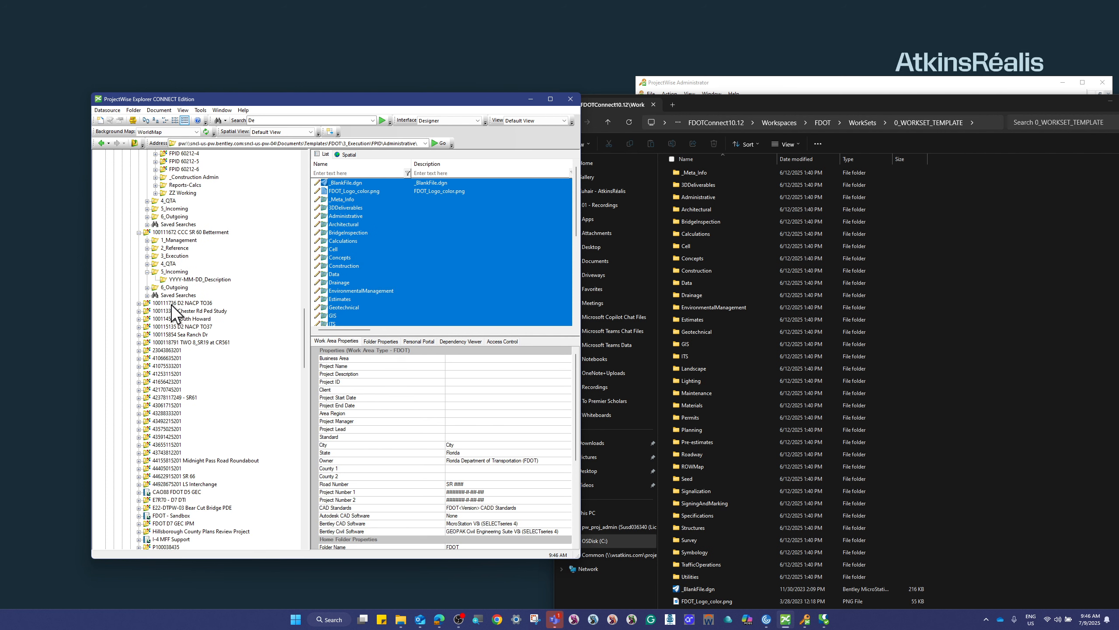
click(178, 256)
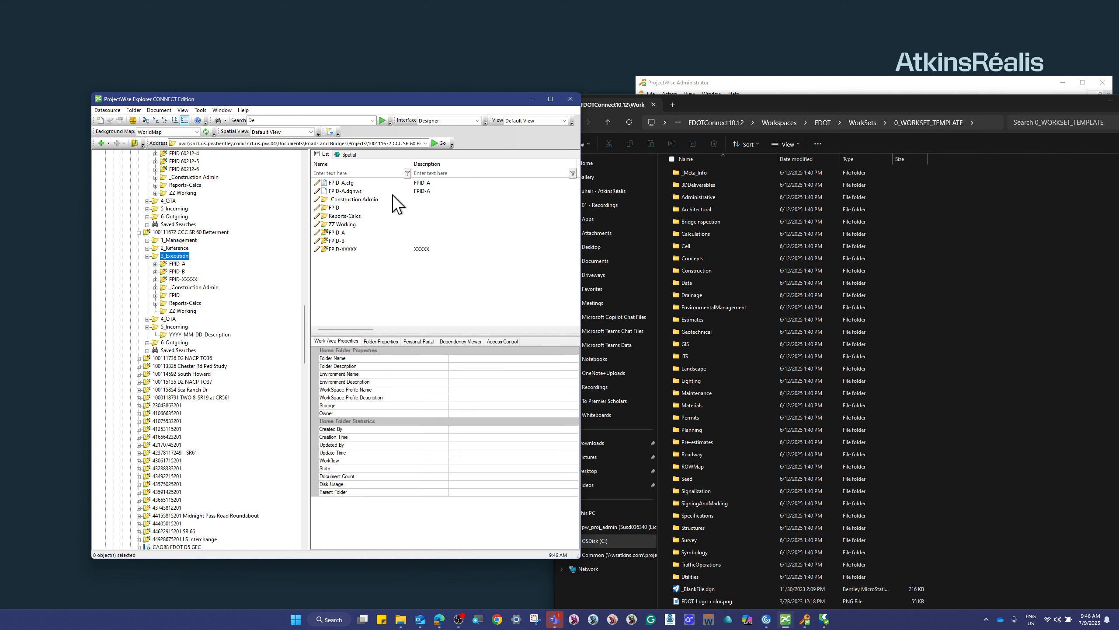
double_click(337, 242)
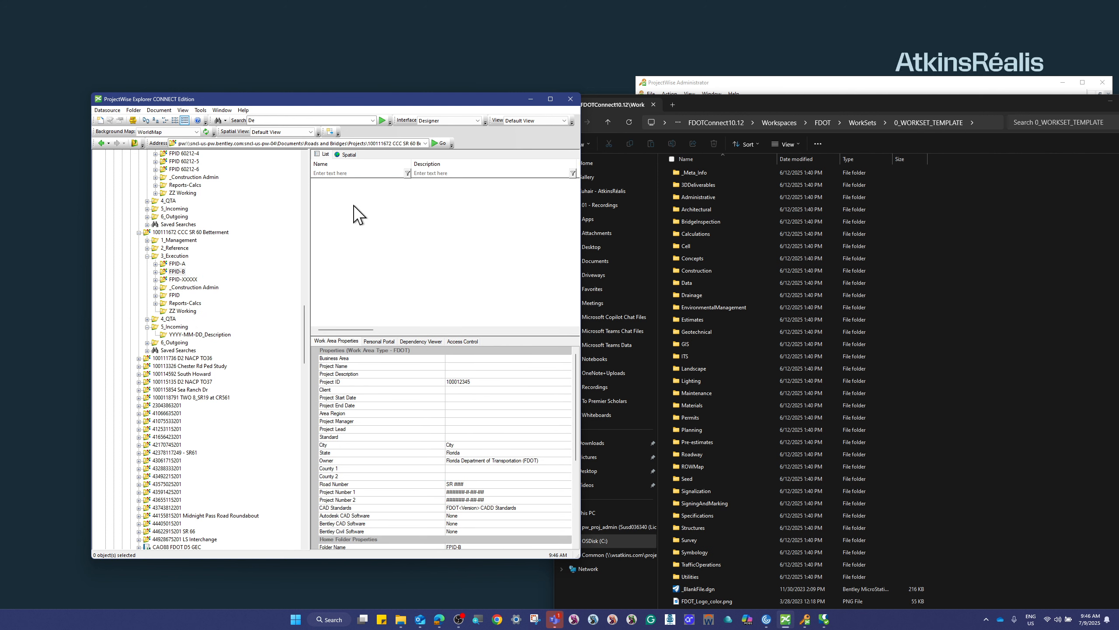
- Paste the copied template folders into FPID-B with the Documents option on, and move the progress dialog aside
right_click(345, 211)
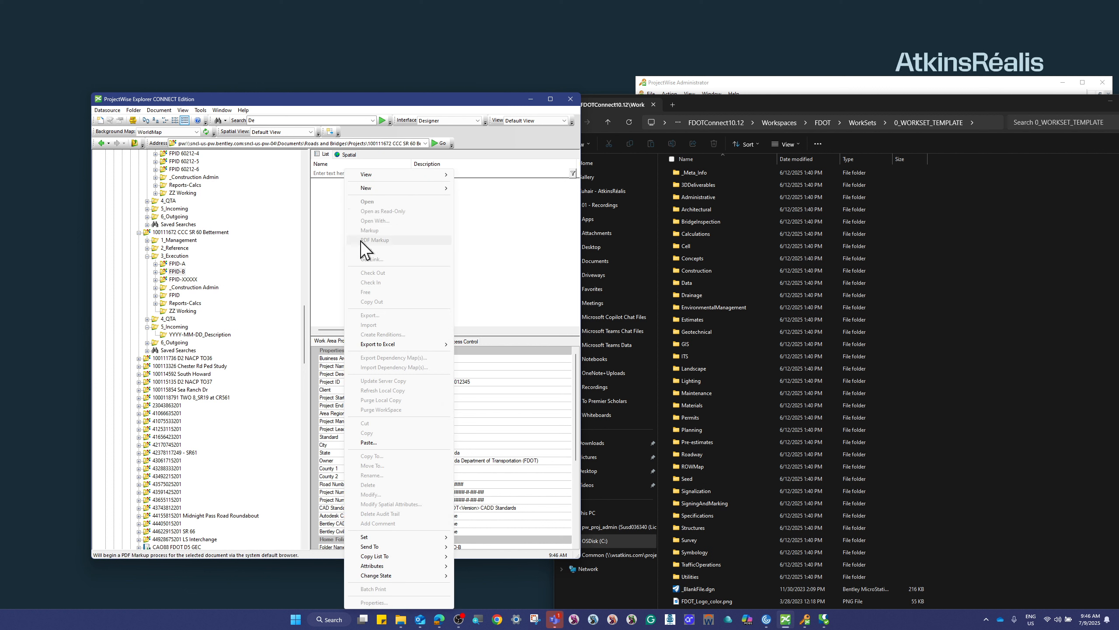
click(377, 436)
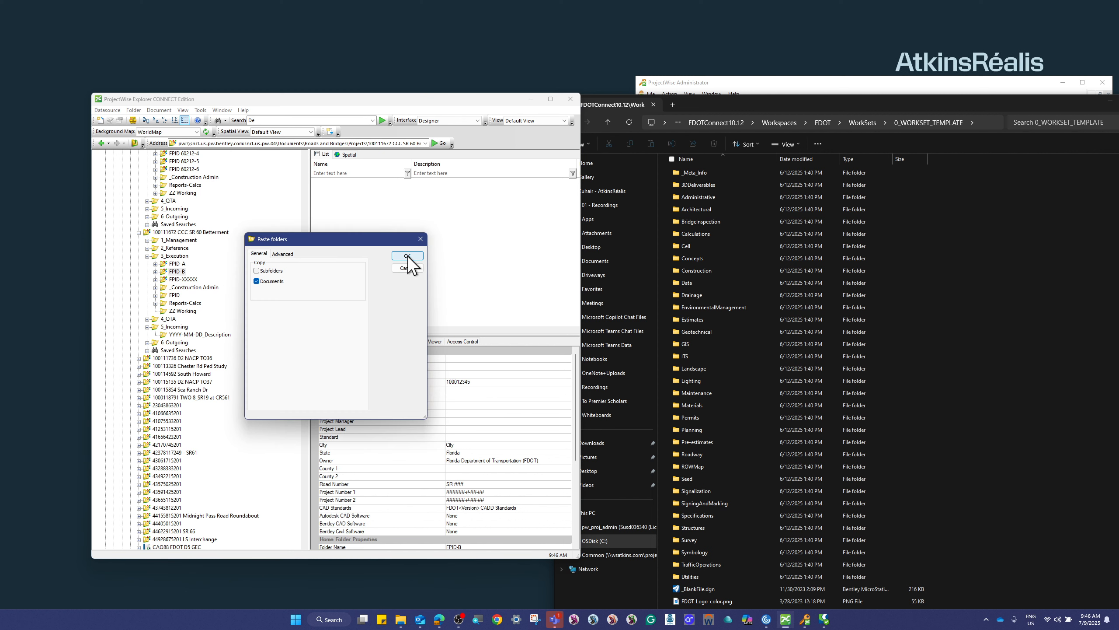
click(407, 256)
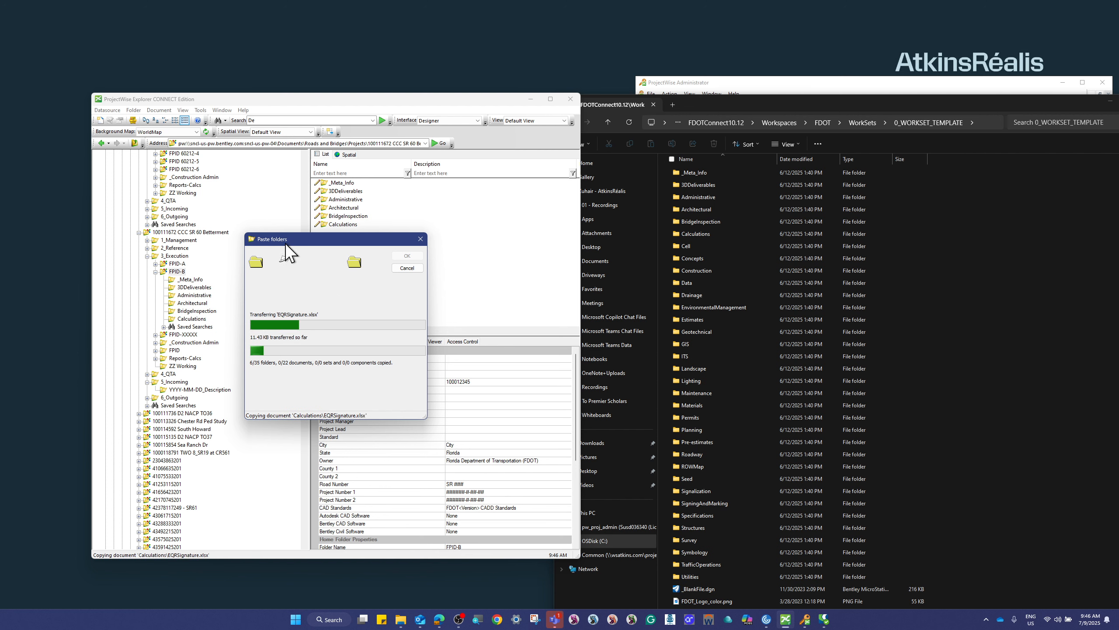
drag(334, 246, 242, 252)
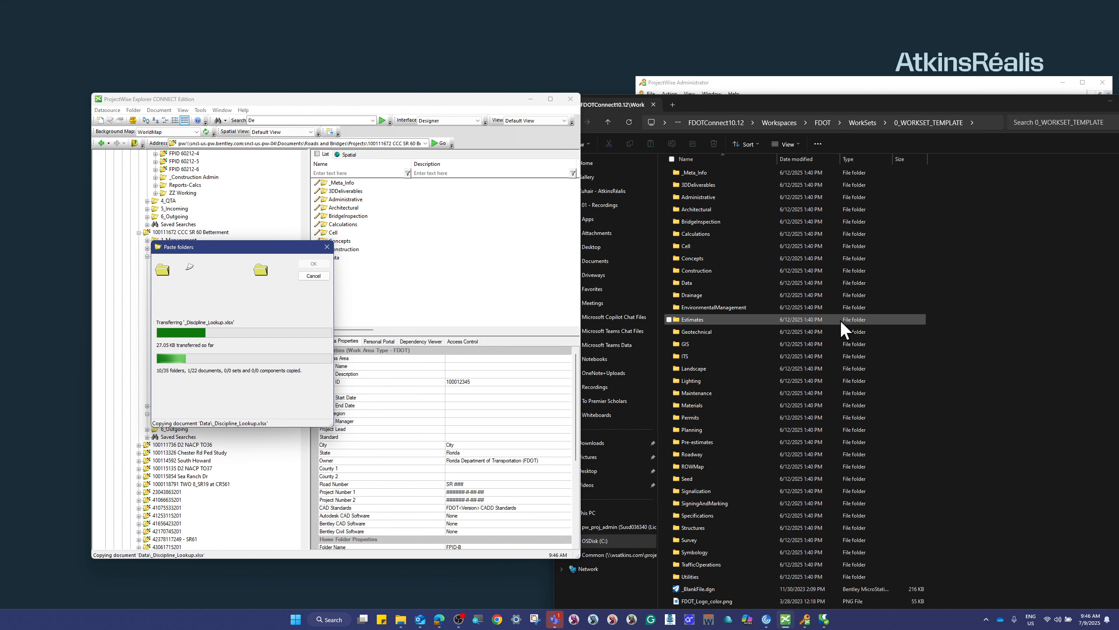
- Go back up to the WorkSets folder in File Explorer and dismiss the ProjectWise notice about the paste
click(711, 101)
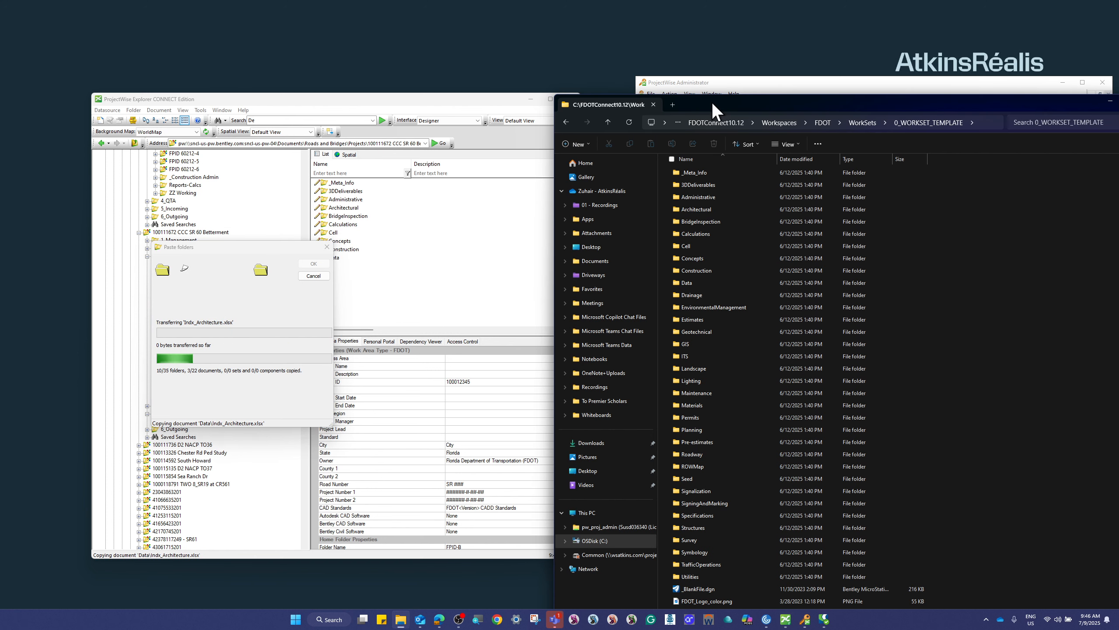
click(608, 122)
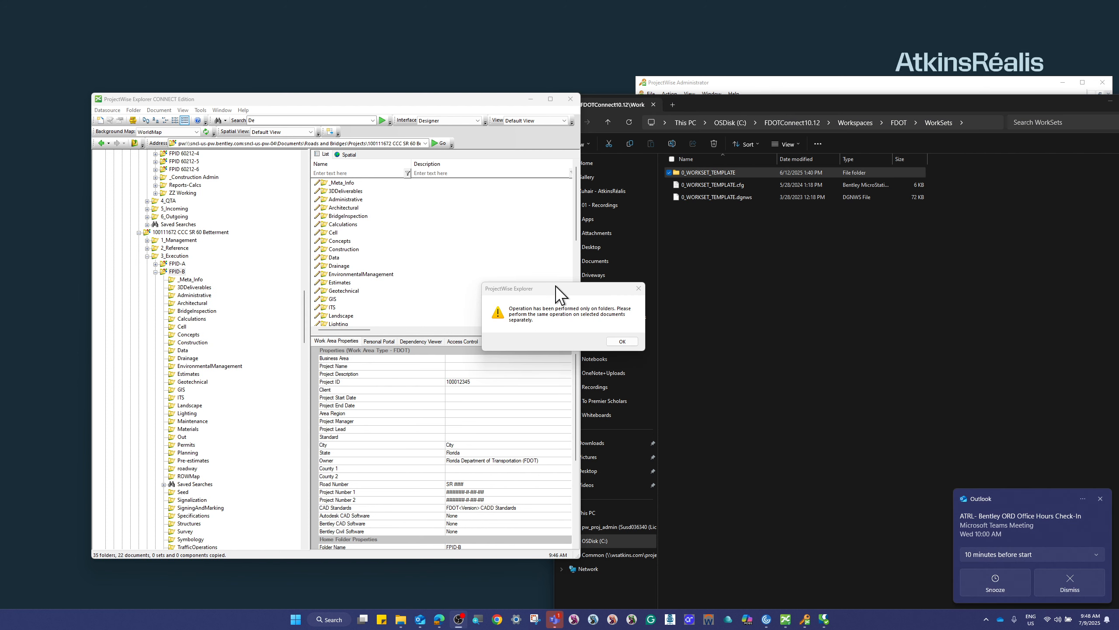
drag(551, 288, 598, 240)
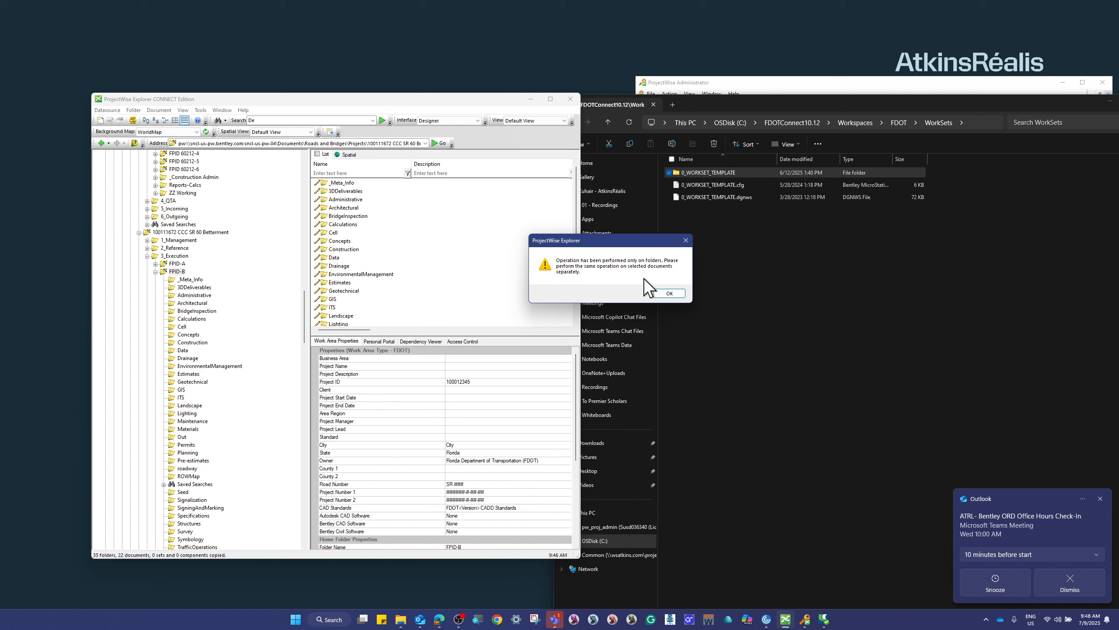
click(663, 292)
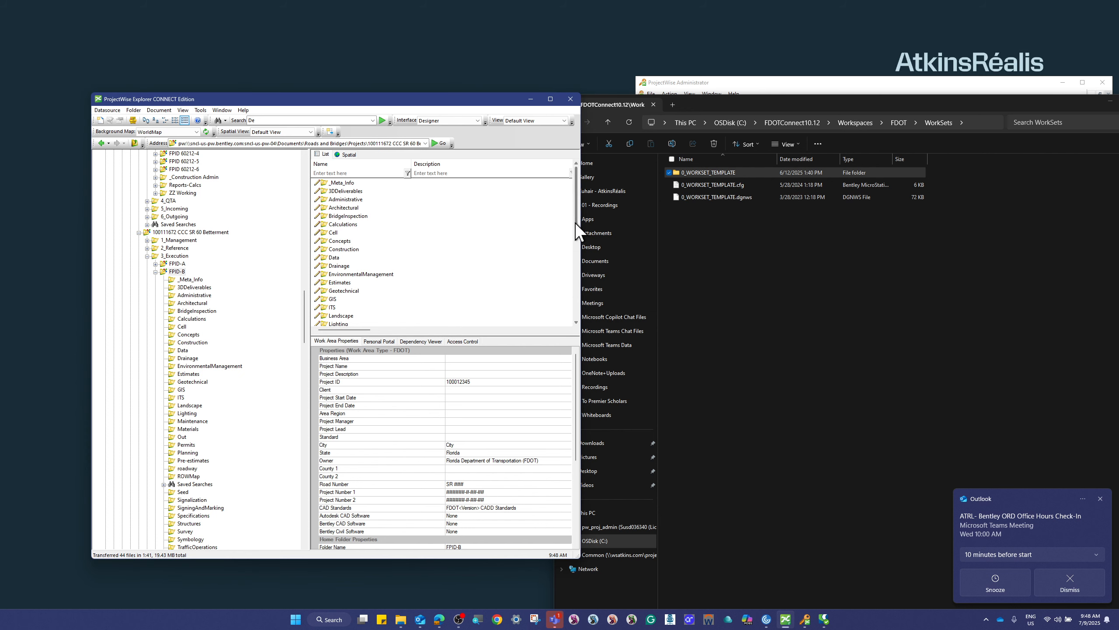
- Check the pasted folders in FPID-B against the contents of the Templates\FDOT\3_Execution\FPID folder
drag(575, 223, 470, 313)
scroll(216, 350, down, 10)
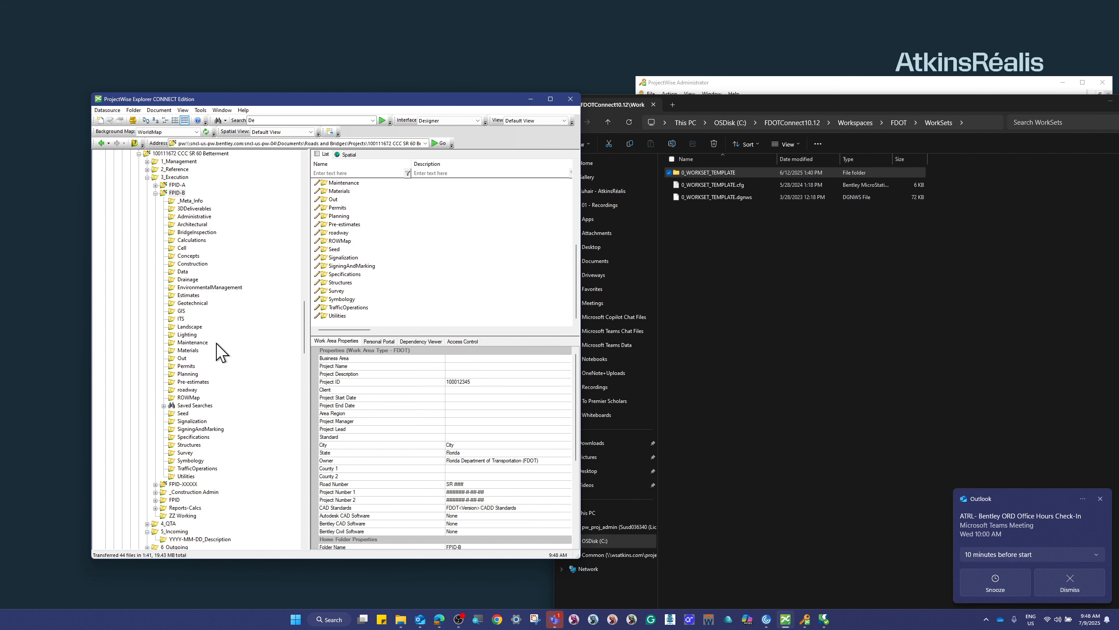
scroll(220, 353, down, 15)
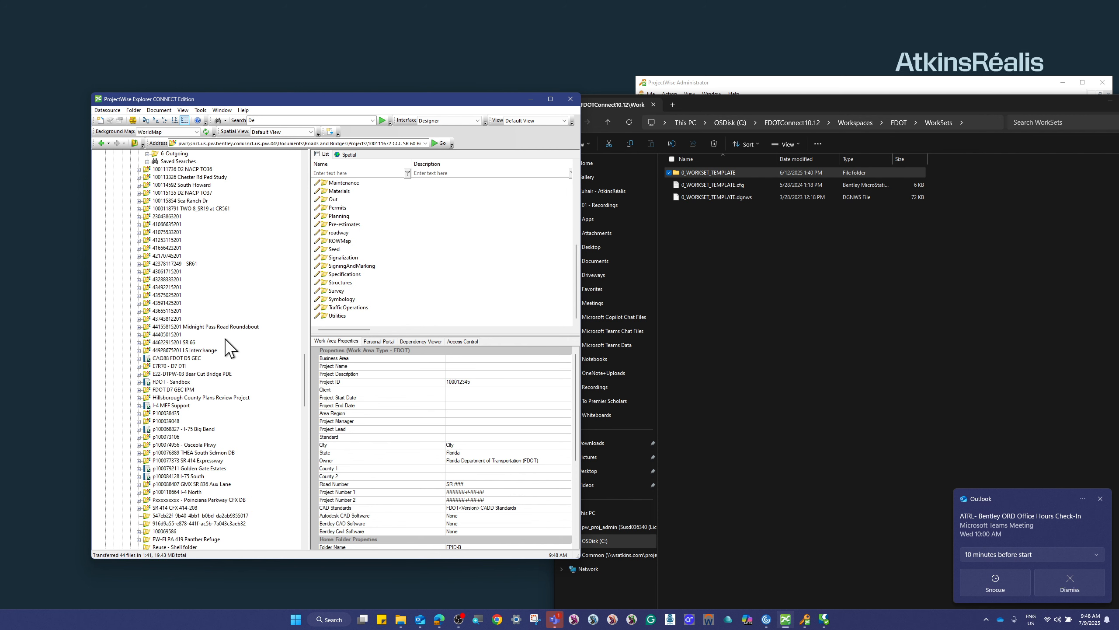
scroll(224, 352, down, 5)
double_click(165, 295)
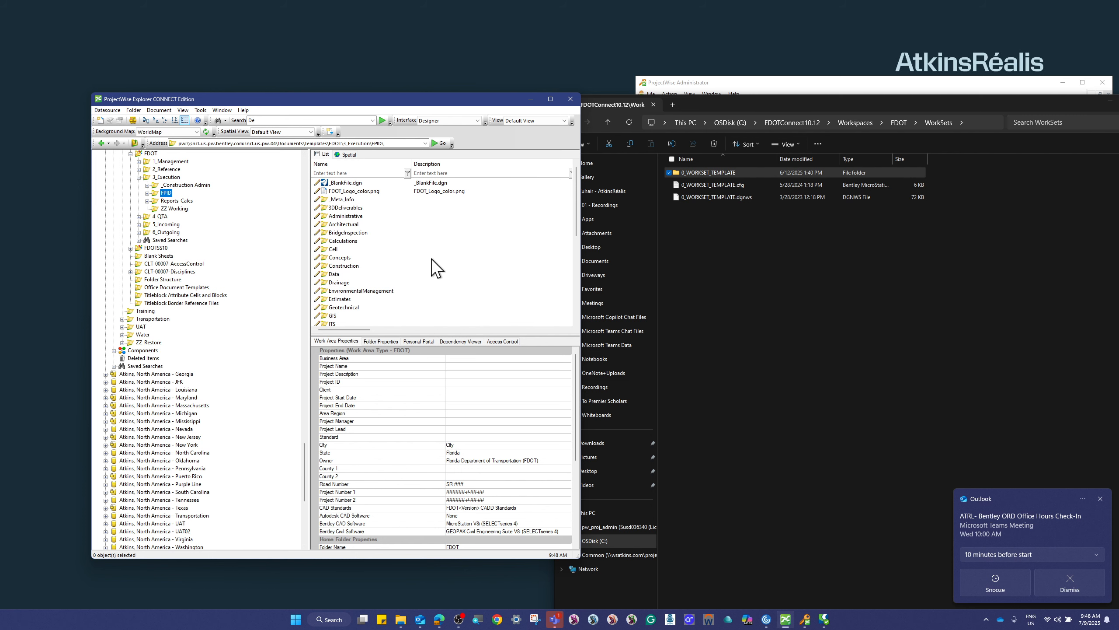
- Reopen the FPID-B work area in the 3_Execution folder of the CCC SR 60 Betterment project
scroll(233, 292, up, 10)
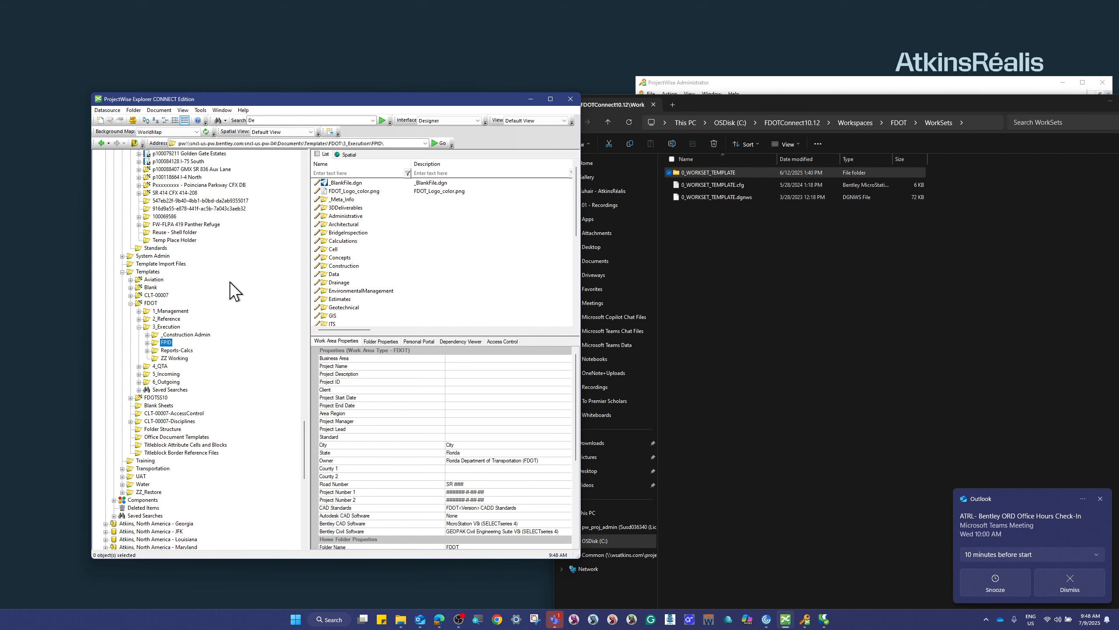
scroll(255, 261, up, 3)
scroll(187, 318, up, 17)
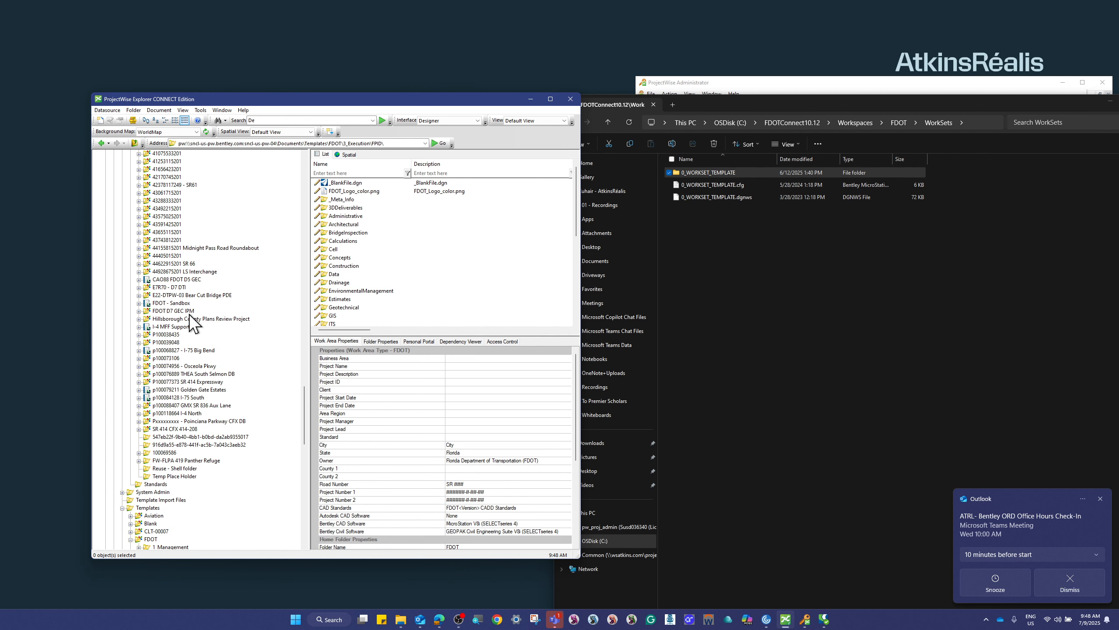
scroll(188, 289, up, 5)
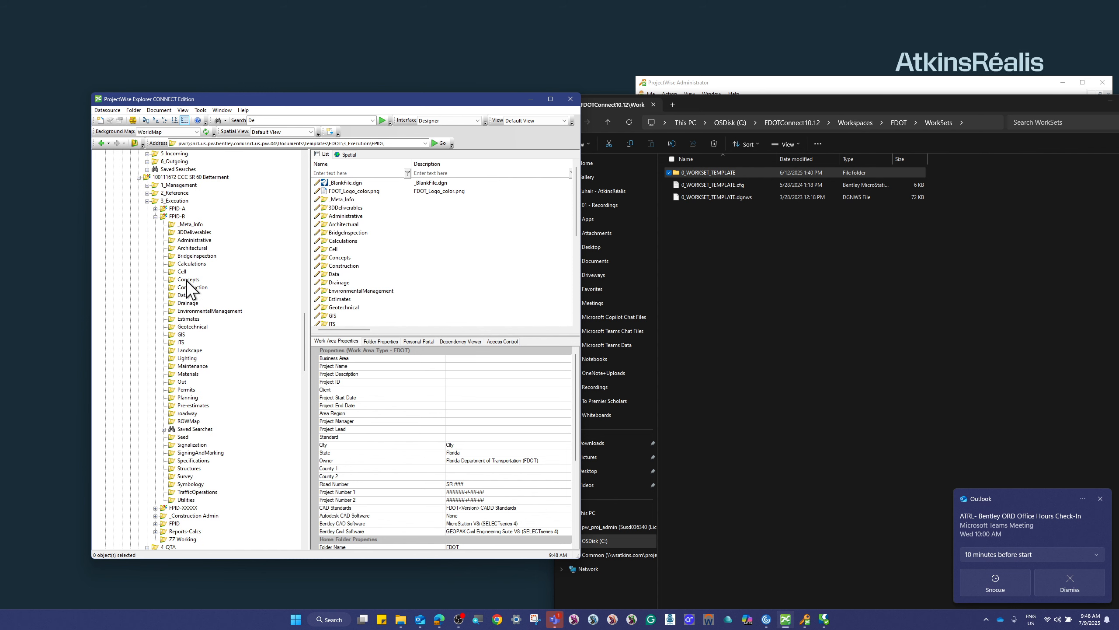
click(176, 248)
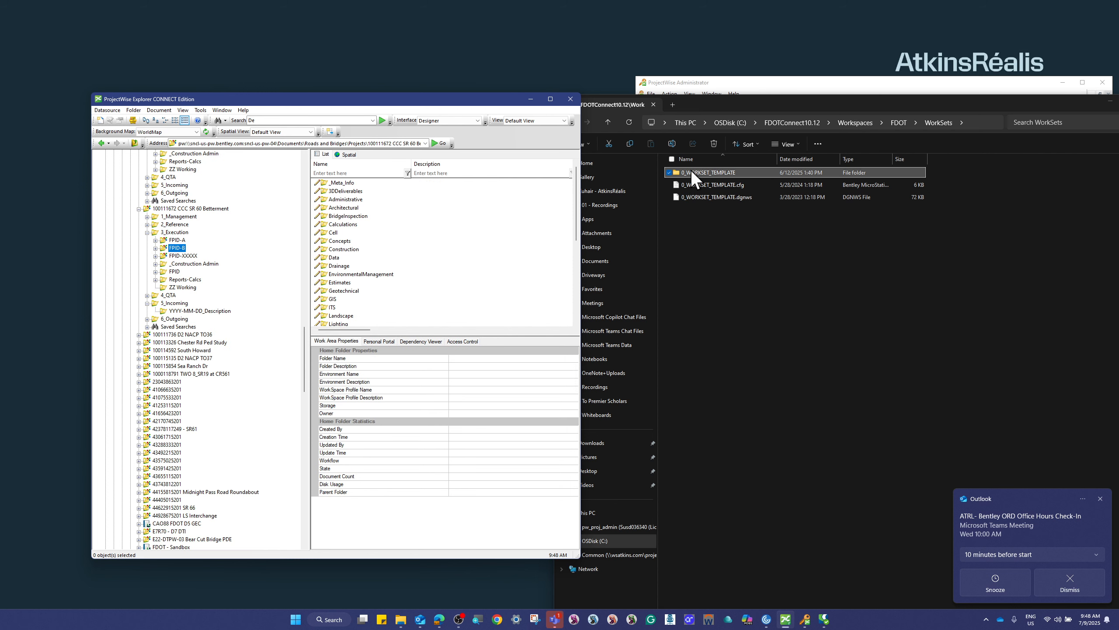
- Add _BlankFile.dgn and FDOT_Logo_color.png from the local 0_WORKSET_TEMPLATE folder to FPID-B, using the No Wizard option
double_click(715, 172)
drag(463, 105, 316, 113)
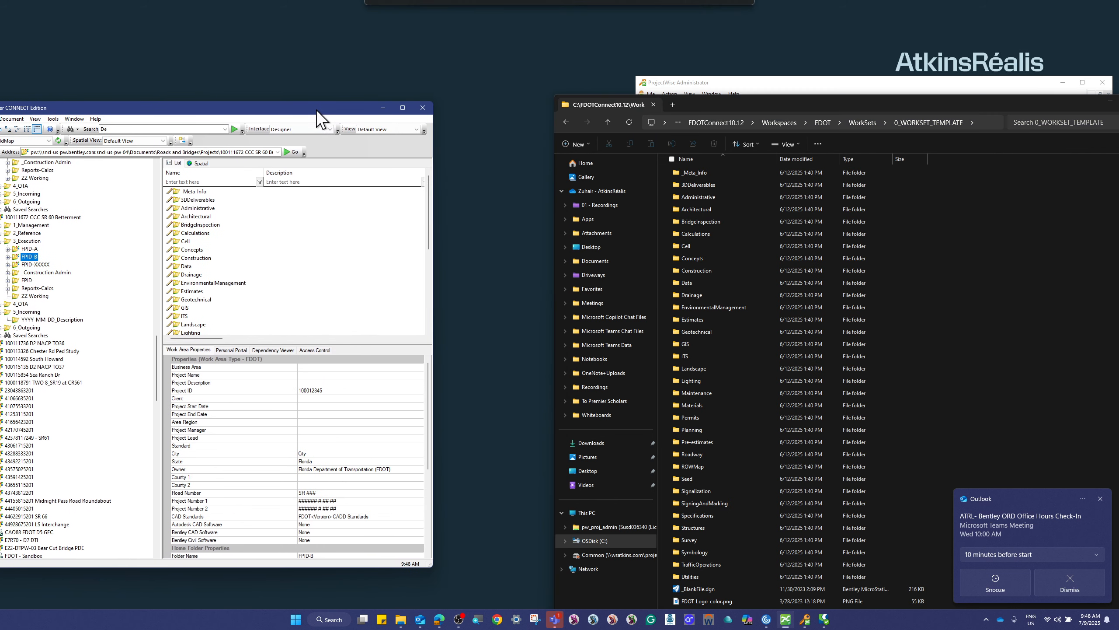
scroll(428, 286, down, 5)
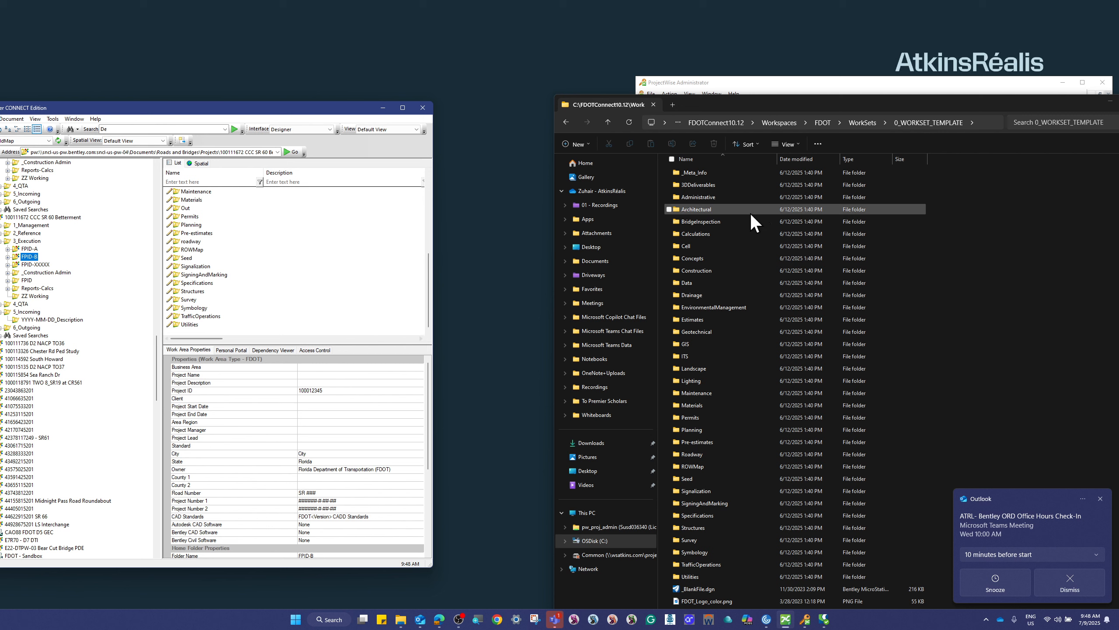
click(726, 585)
shift+click(726, 598)
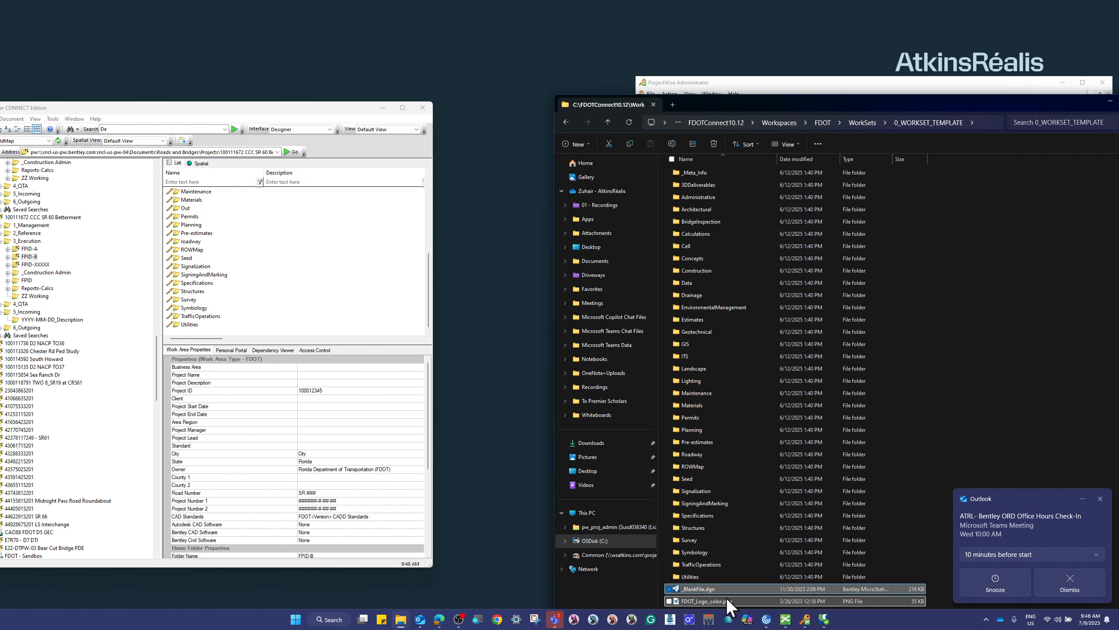
drag(726, 597, 316, 329)
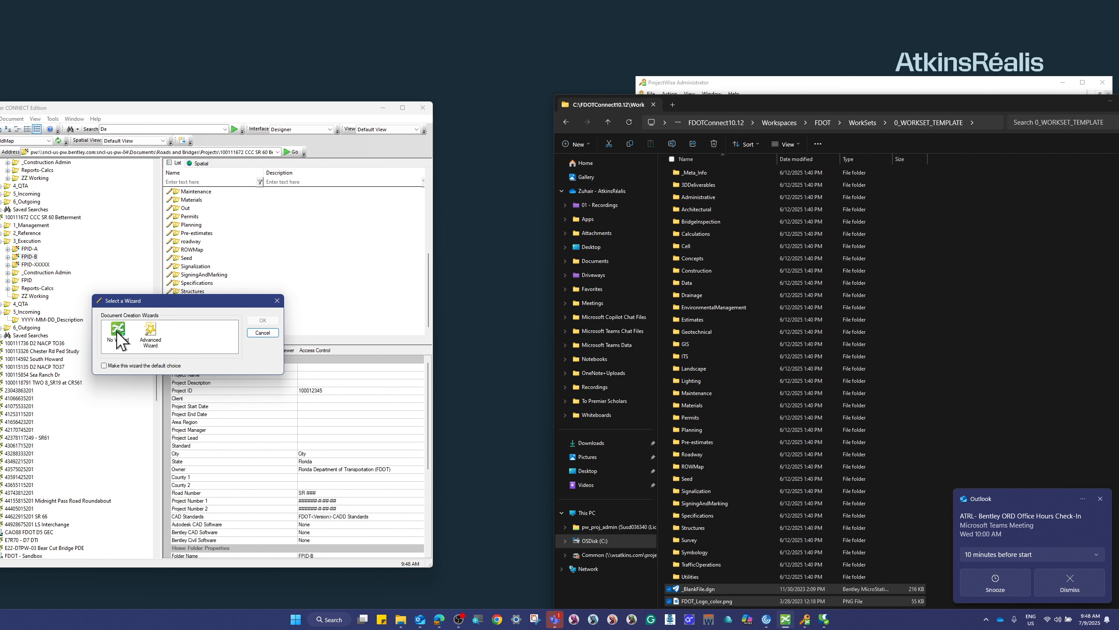
click(118, 331)
click(263, 321)
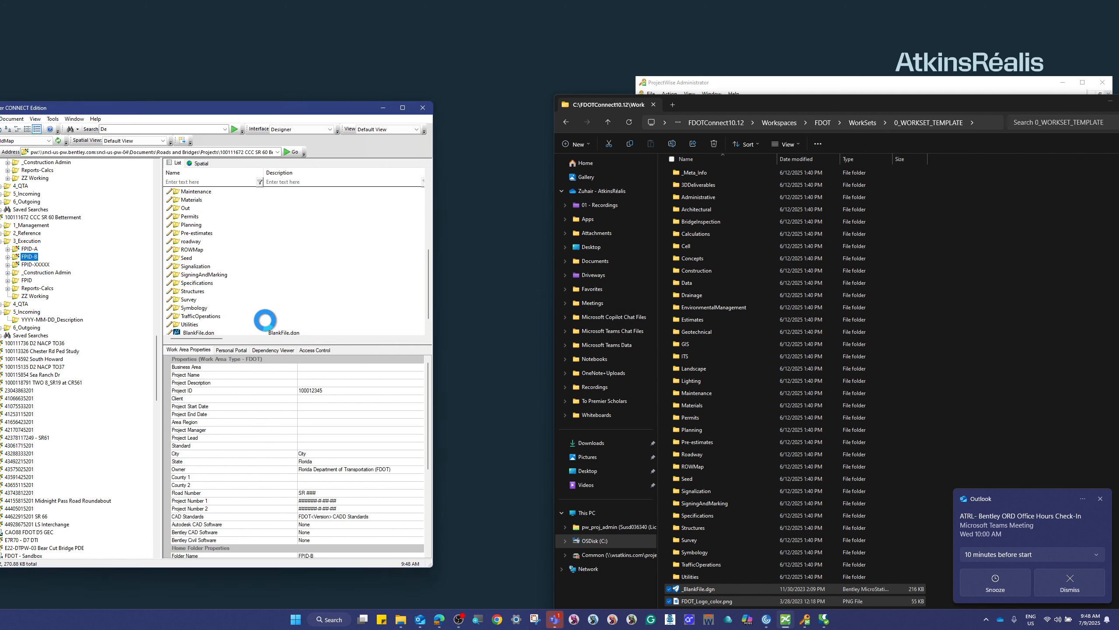
- Widen the ProjectWise window and check the application assigned to _BlankFile.dgn in its document properties
drag(432, 566, 547, 609)
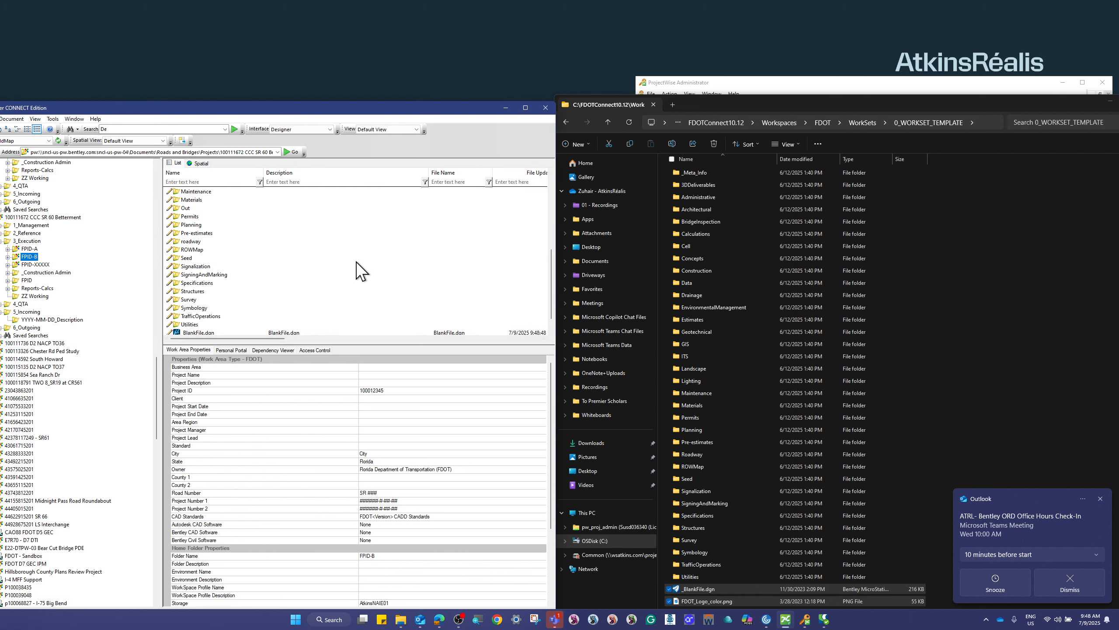
right_click(218, 317)
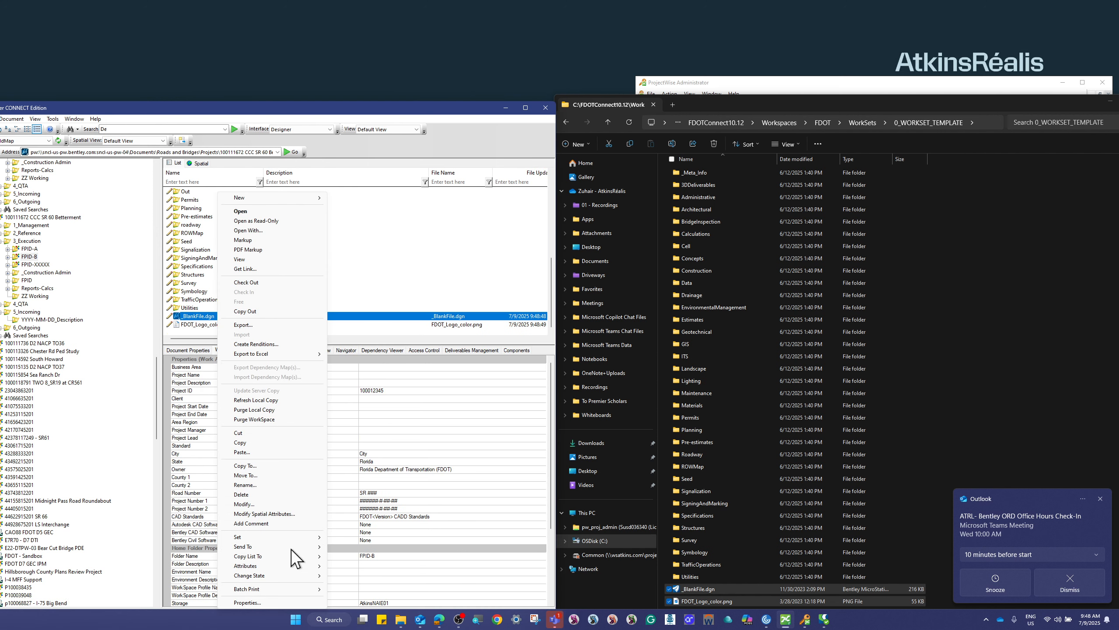
click(265, 602)
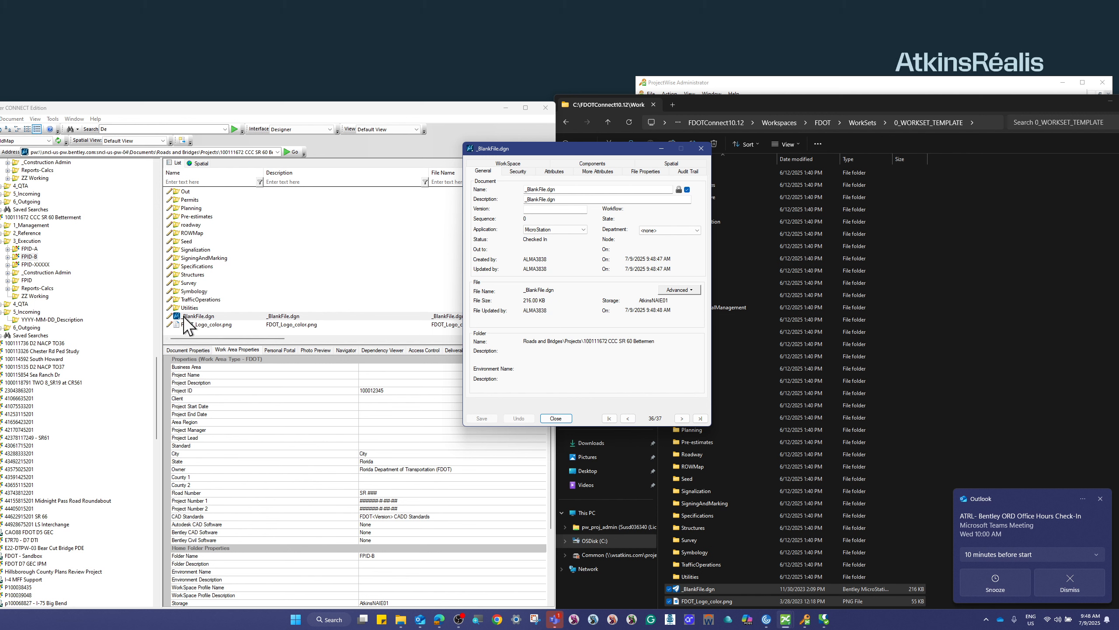
click(556, 228)
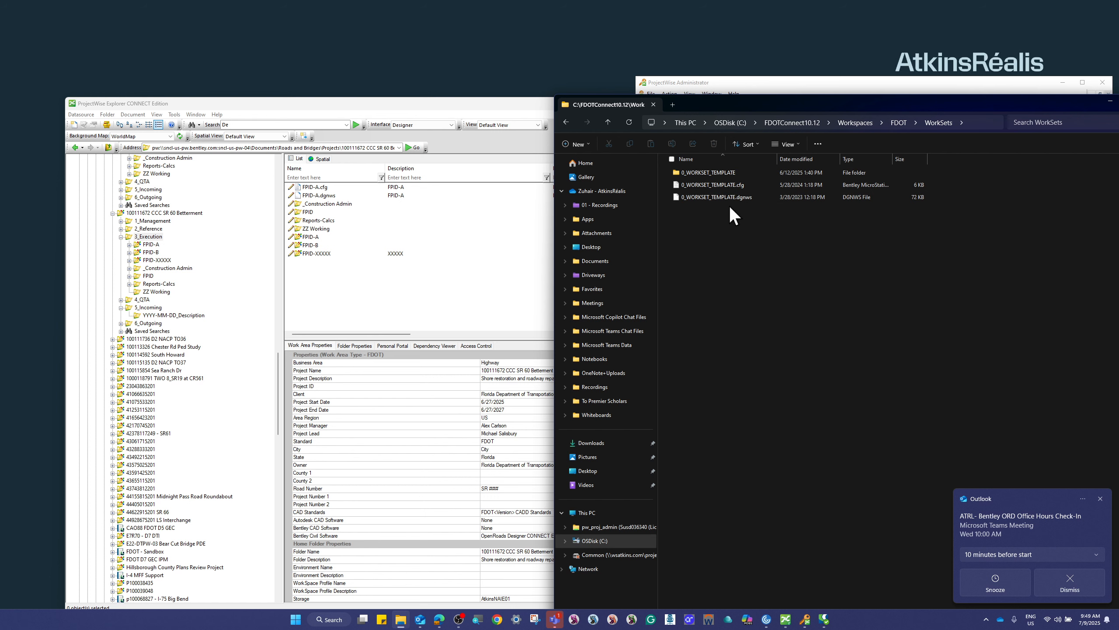
- Add 0_WORKSET_TEMPLATE.cfg and 0_WORKSET_TEMPLATE.dgnws from the local WorkSets folder to the project's 3_Execution folder without a wizard
drag(741, 203, 353, 281)
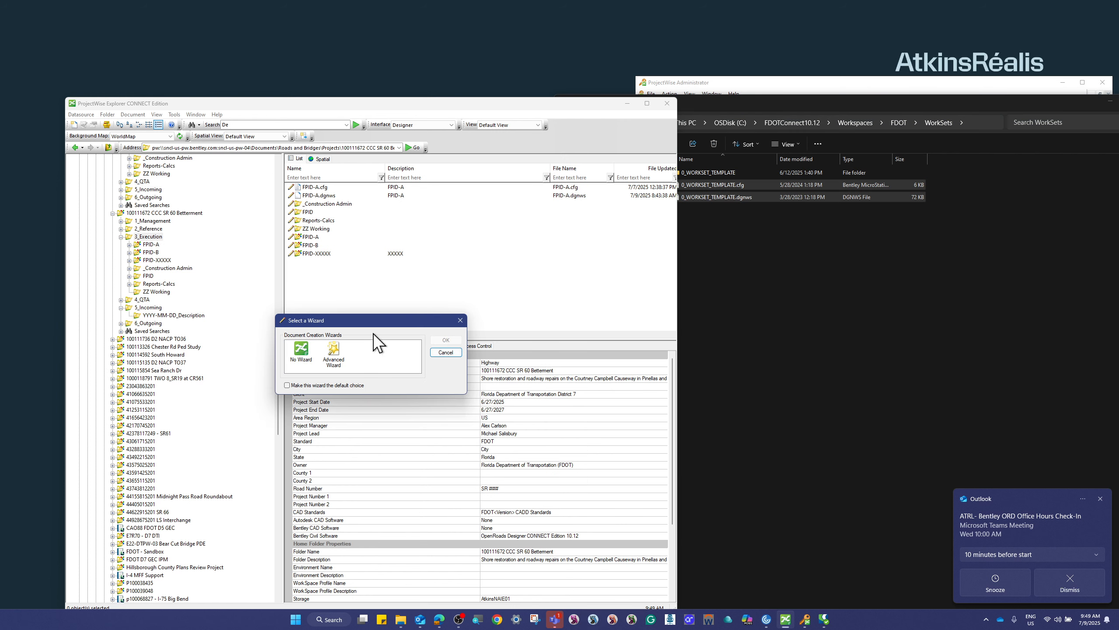
click(443, 339)
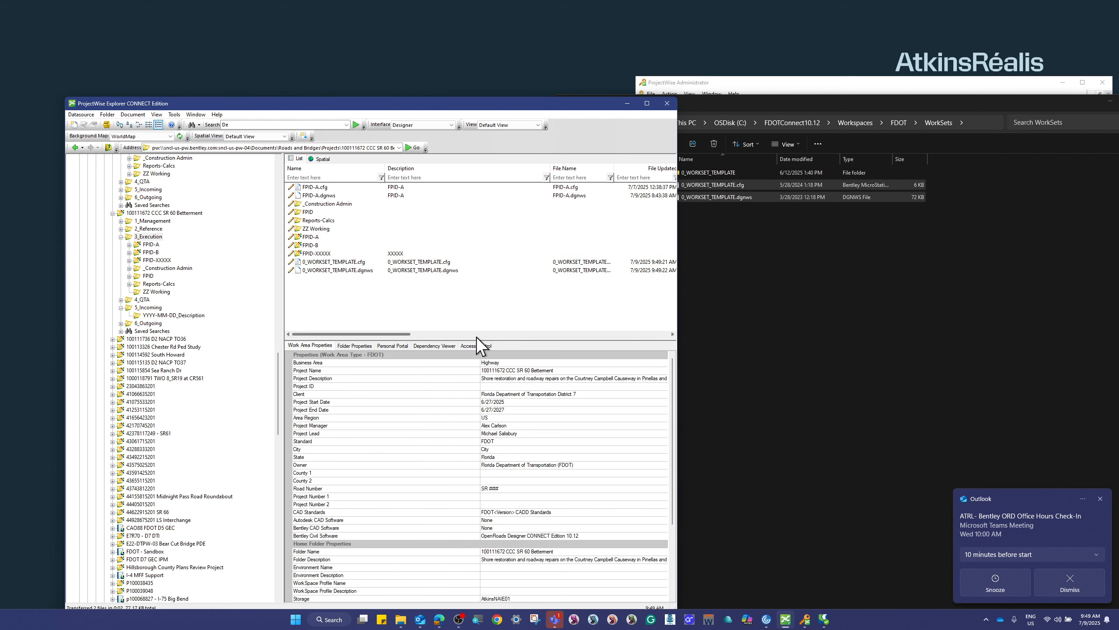
- Copy the name of the FPID-B work area from its properties, and close them without changes
right_click(314, 245)
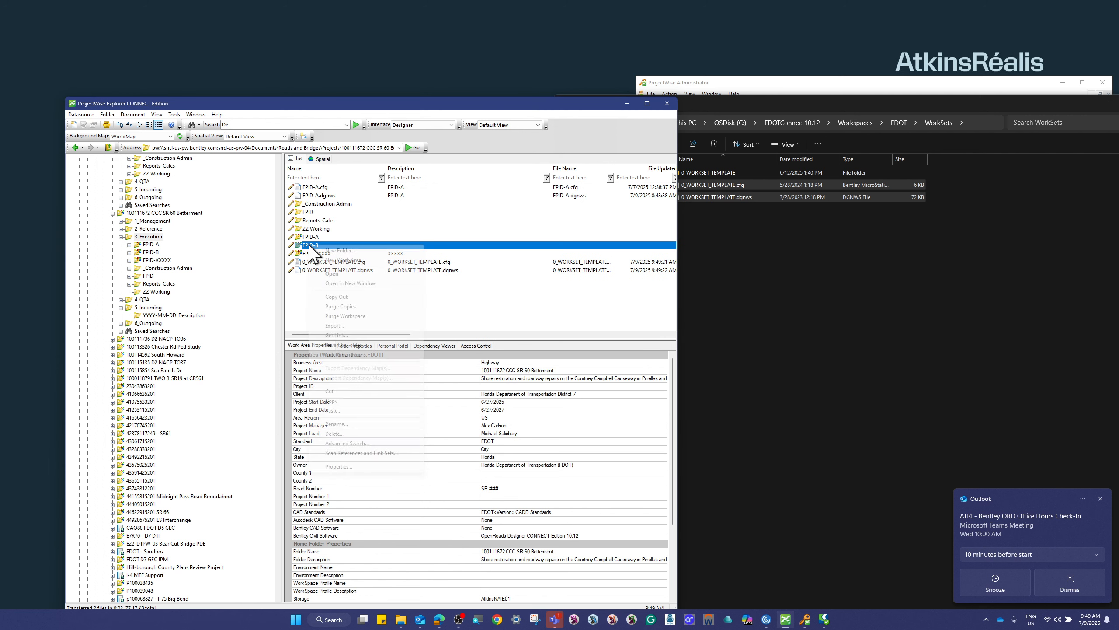
click(362, 469)
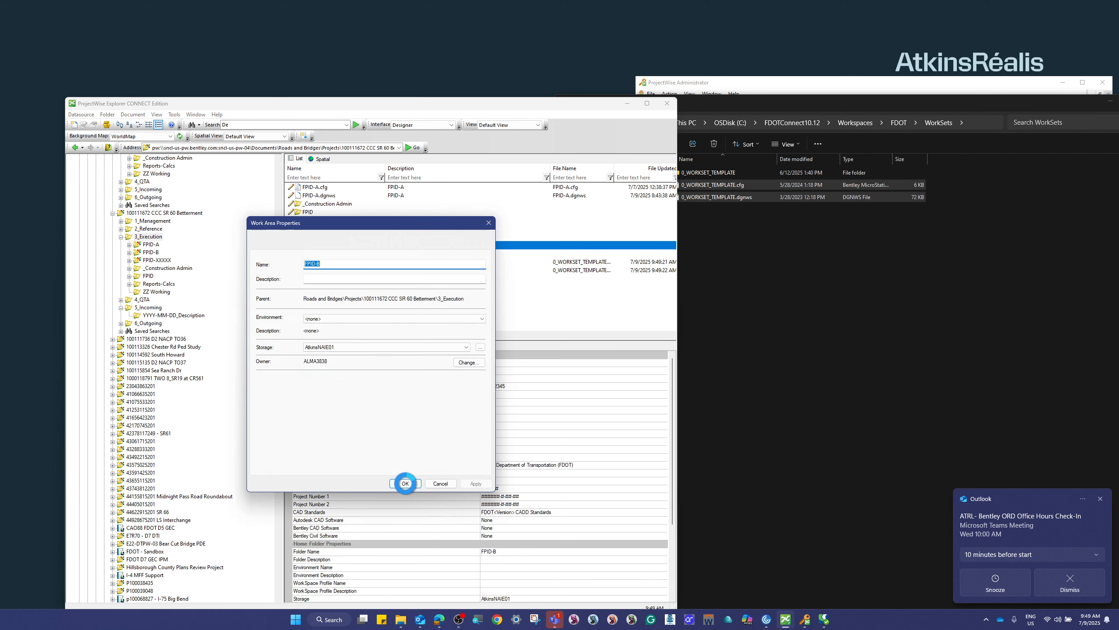
right_click(312, 264)
click(250, 296)
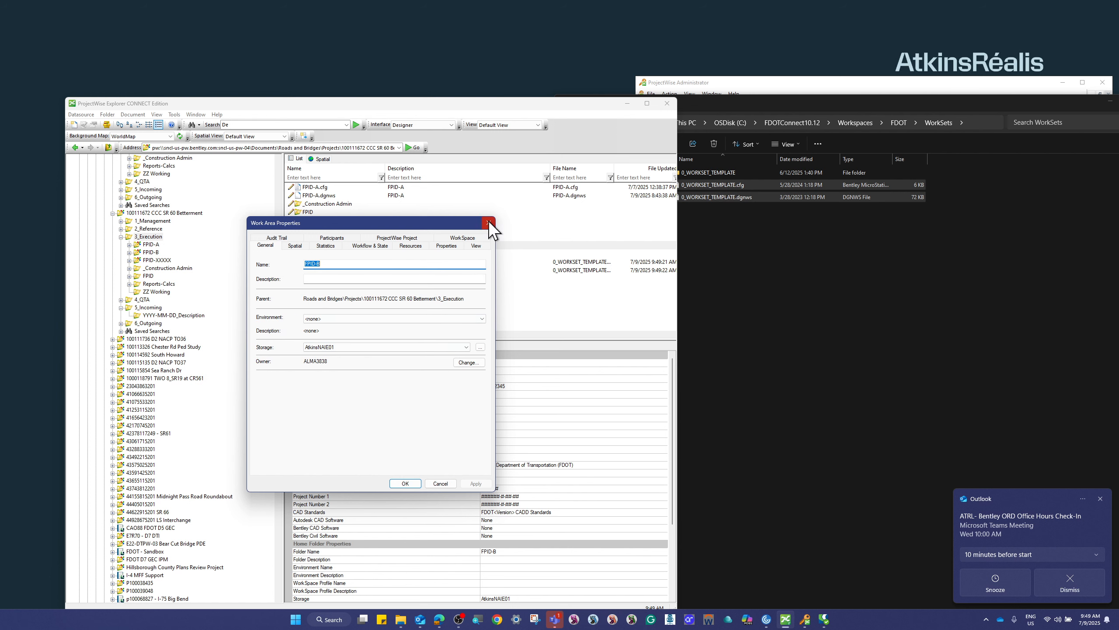
click(488, 223)
- Rename 0_WORKSET_TEMPLATE.cfg as FPID-B.cfg with the description FPID-B in its document properties, and save
right_click(336, 262)
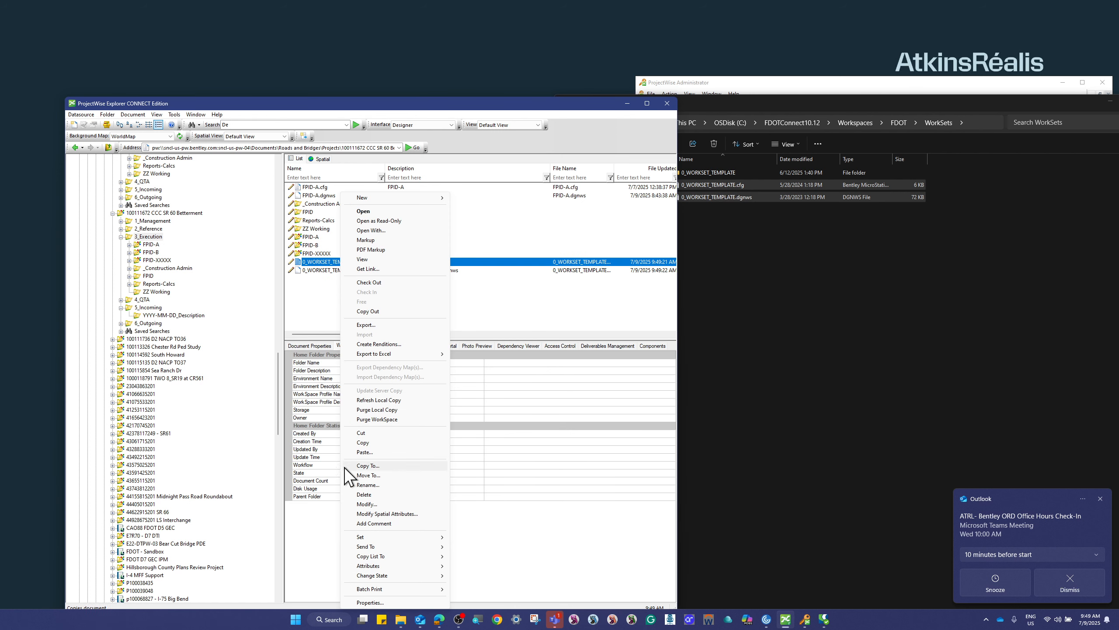
click(379, 601)
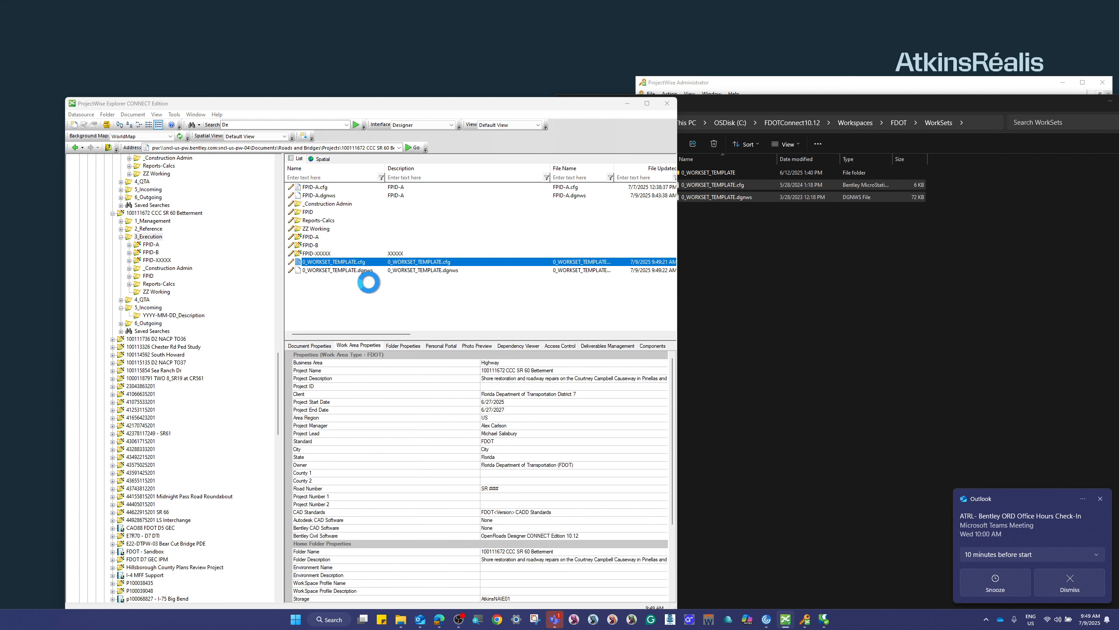
drag(580, 189, 506, 205)
text(E)
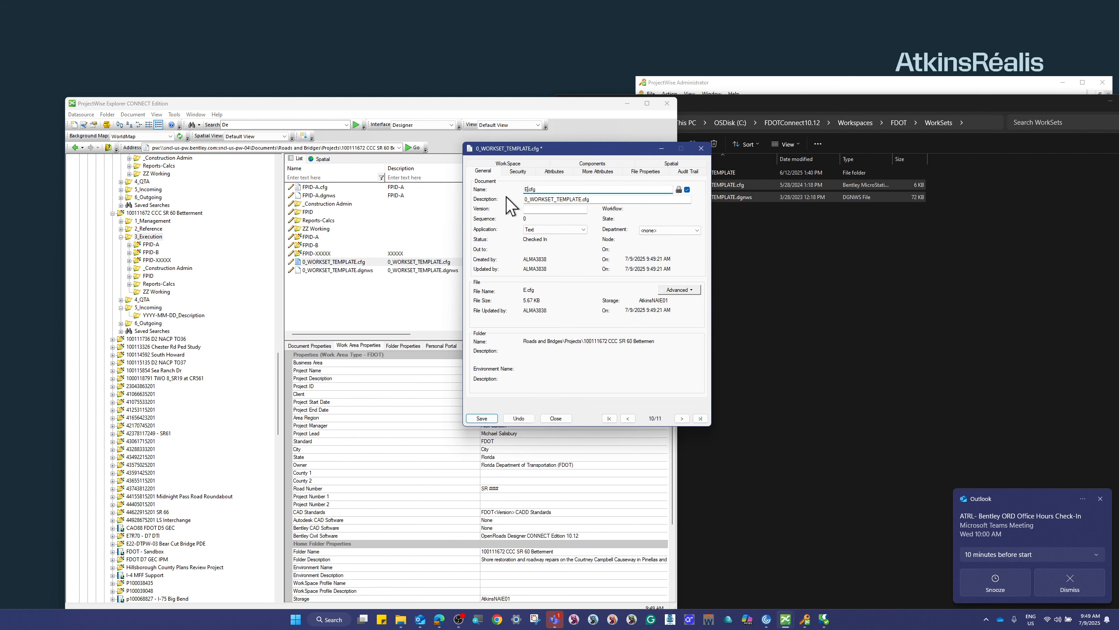
key(BackSpace)
key(ctrl+v)
drag(624, 199, 485, 203)
key(ctrl+v)
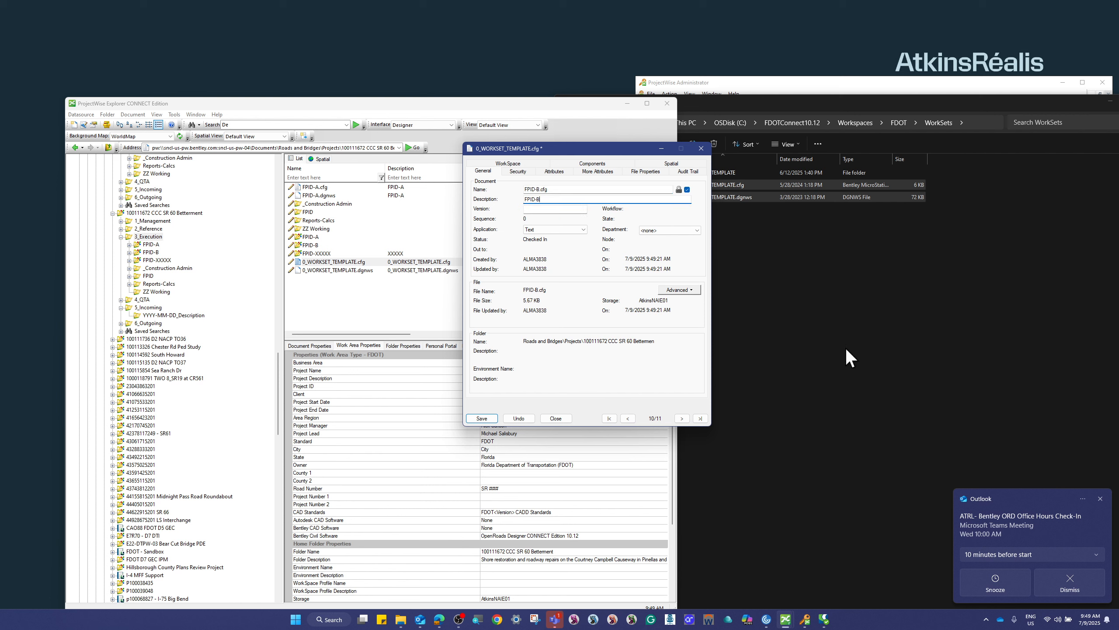
click(481, 419)
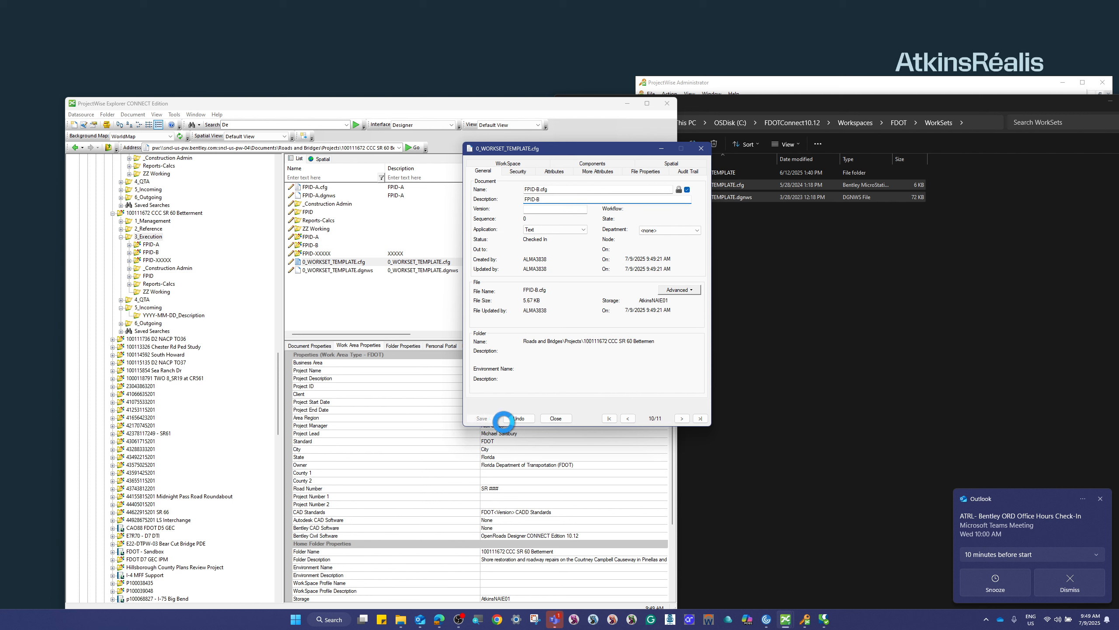
click(562, 419)
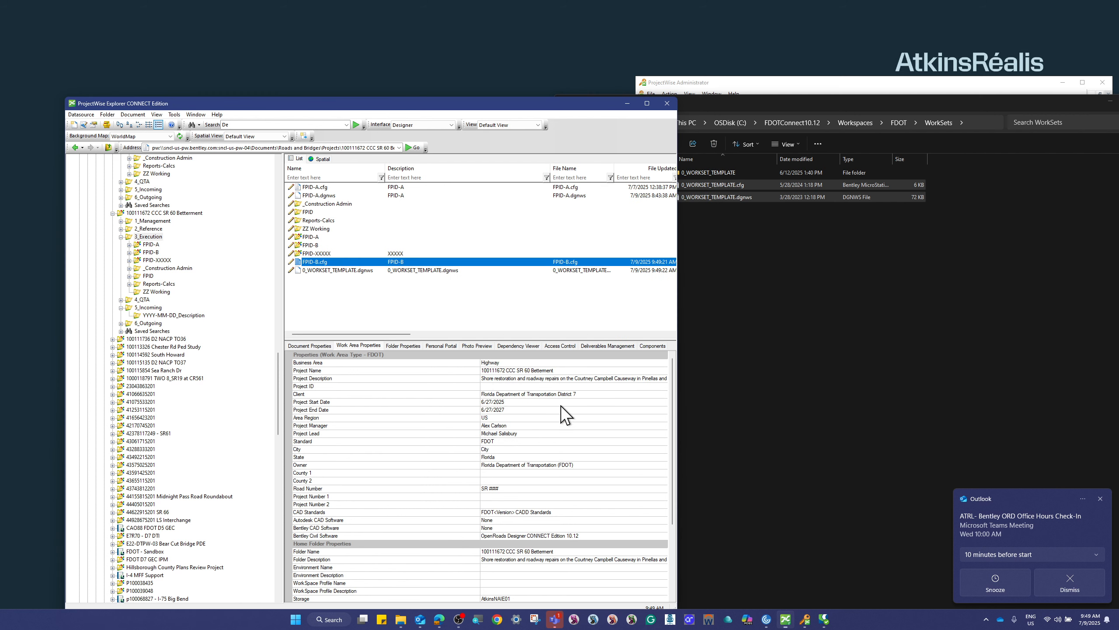
- Rename 0_WORKSET_TEMPLATE.dgnws as FPID-B.dgnws with the description FPID-B in its document properties, and save
right_click(355, 270)
click(402, 603)
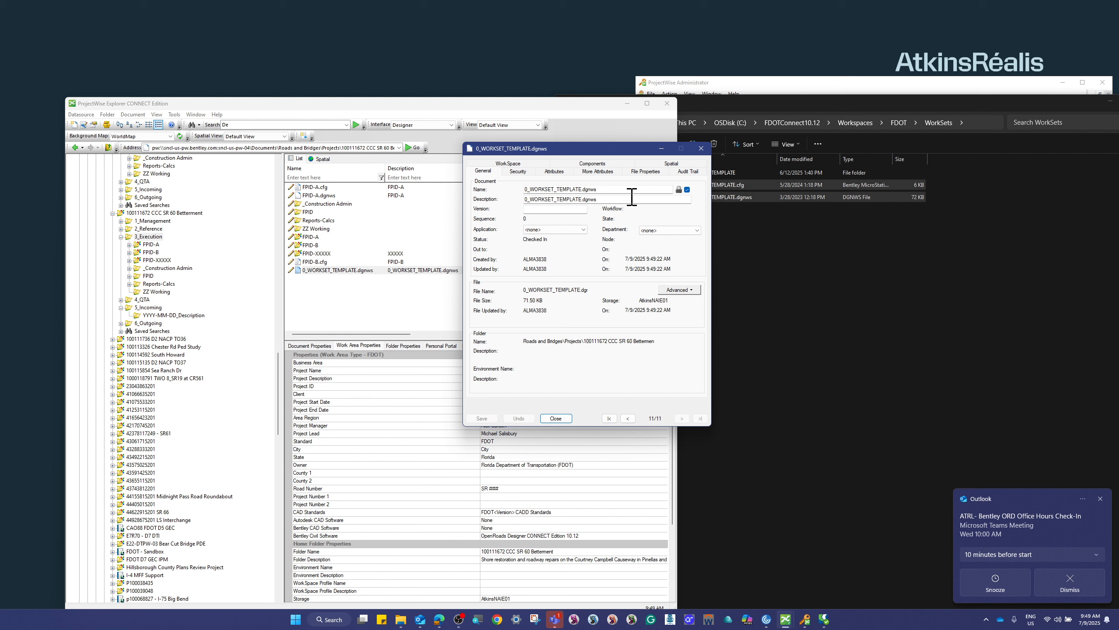
click(583, 189)
key(BackSpace)
key(BackSpace)
key(BackSpace)
key(BackSpace)
key(BackSpace)
key(BackSpace)
key(BackSpace)
key(BackSpace)
key(BackSpace)
key(BackSpace)
key(BackSpace)
key(BackSpace)
key(BackSpace)
key(BackSpace)
key(BackSpace)
key(BackSpace)
key(BackSpace)
key(BackSpace)
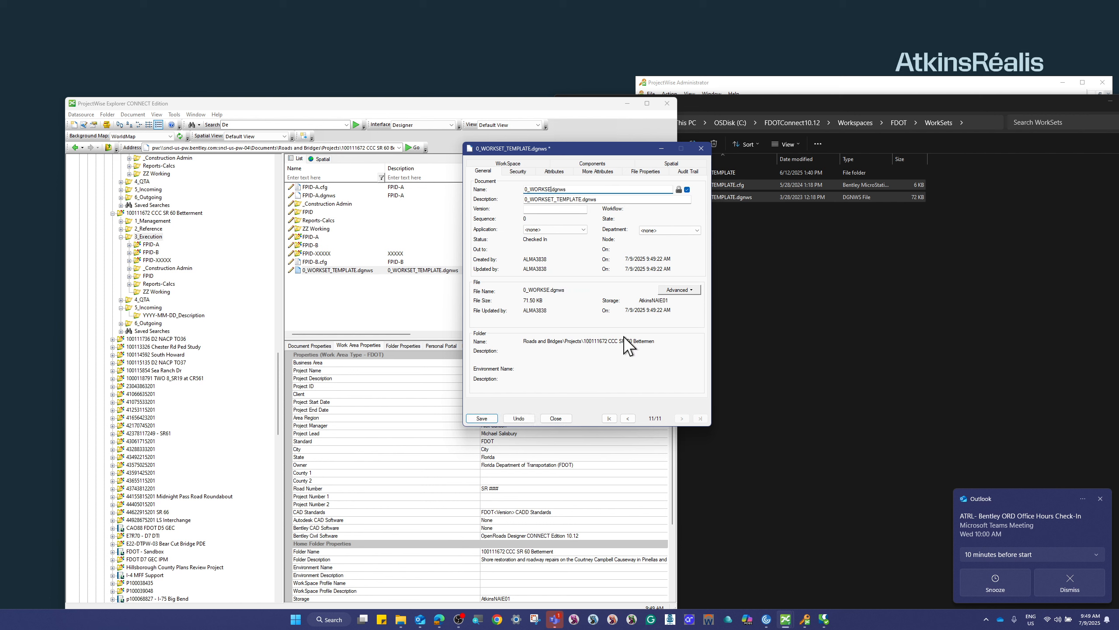
text(FPID-B)
drag(598, 199, 516, 207)
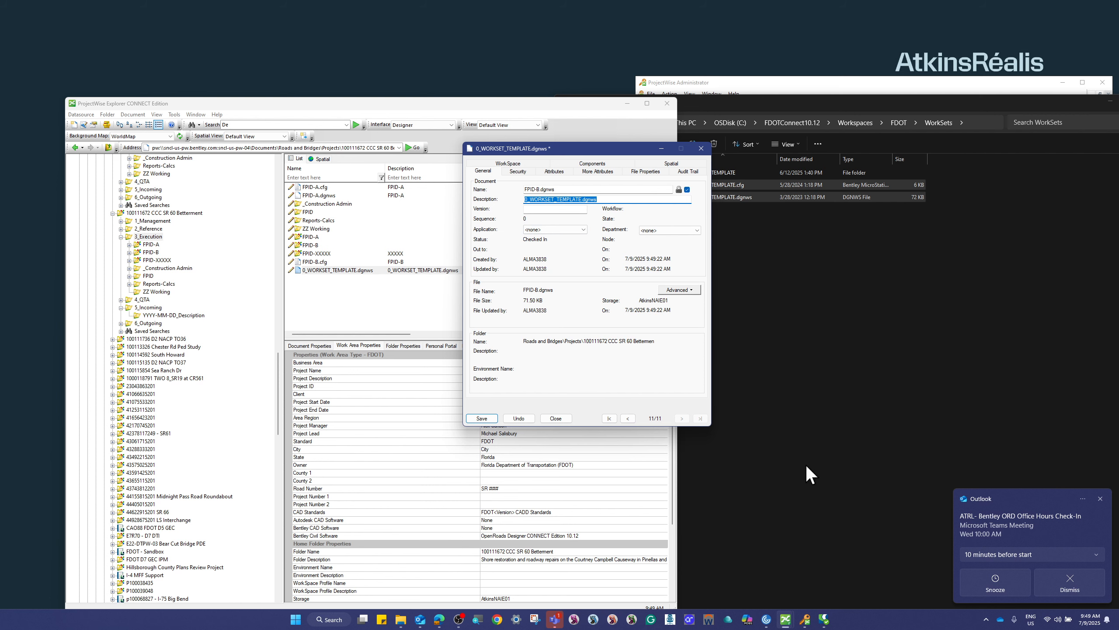
text(FPID-B)
click(486, 415)
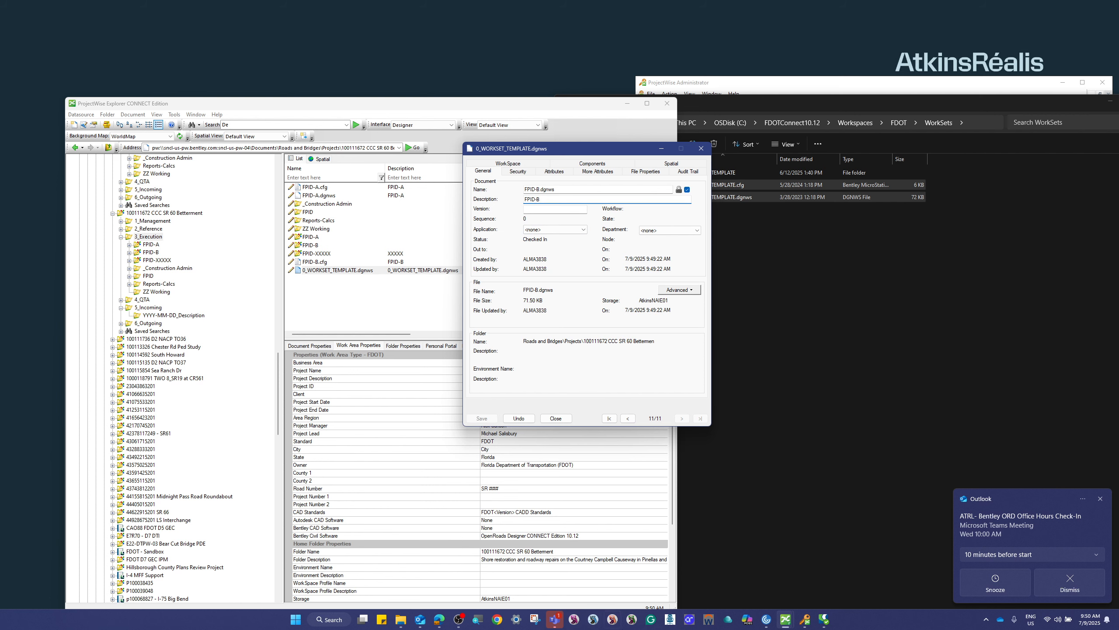
click(560, 417)
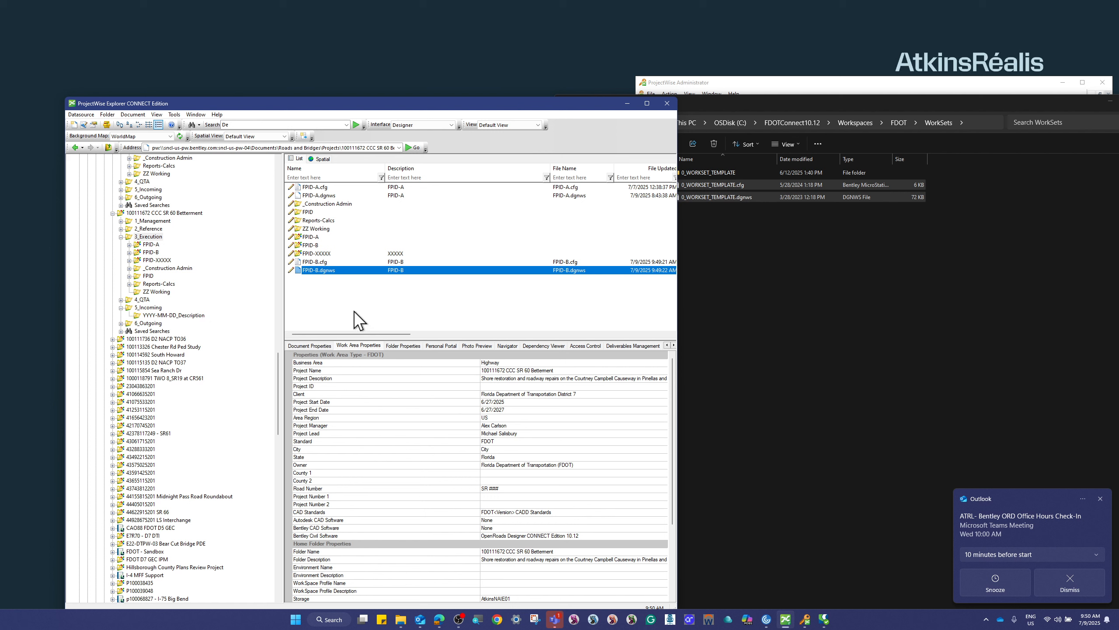
- Free the checked-out _BlankFile.dgn in FPID-B without checking it in, and return to the 3_Execution folder
click(325, 245)
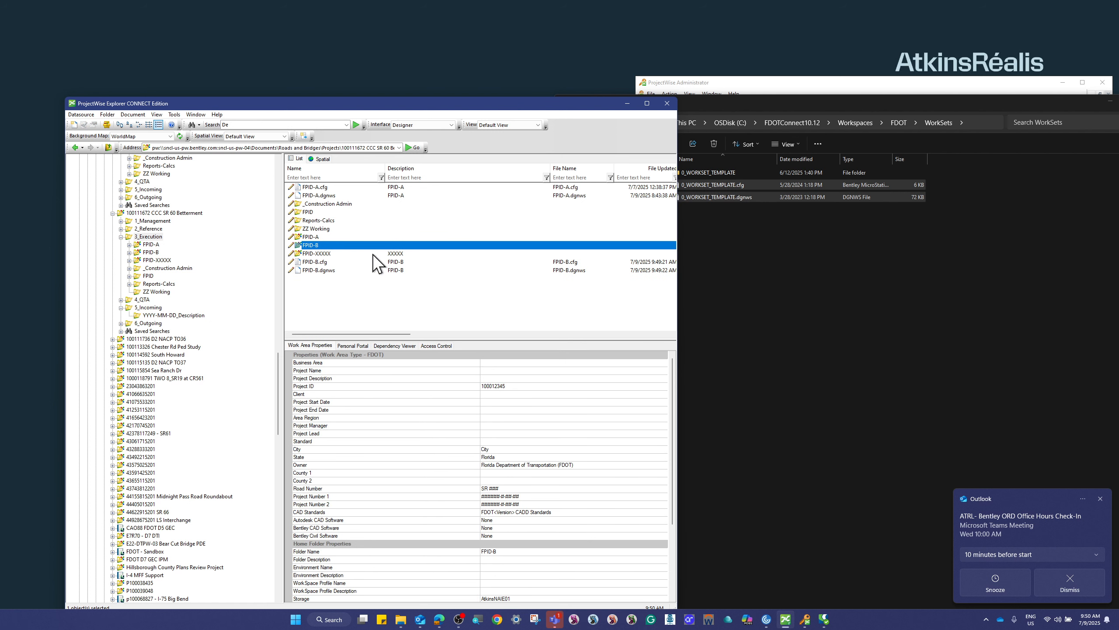
double_click(348, 244)
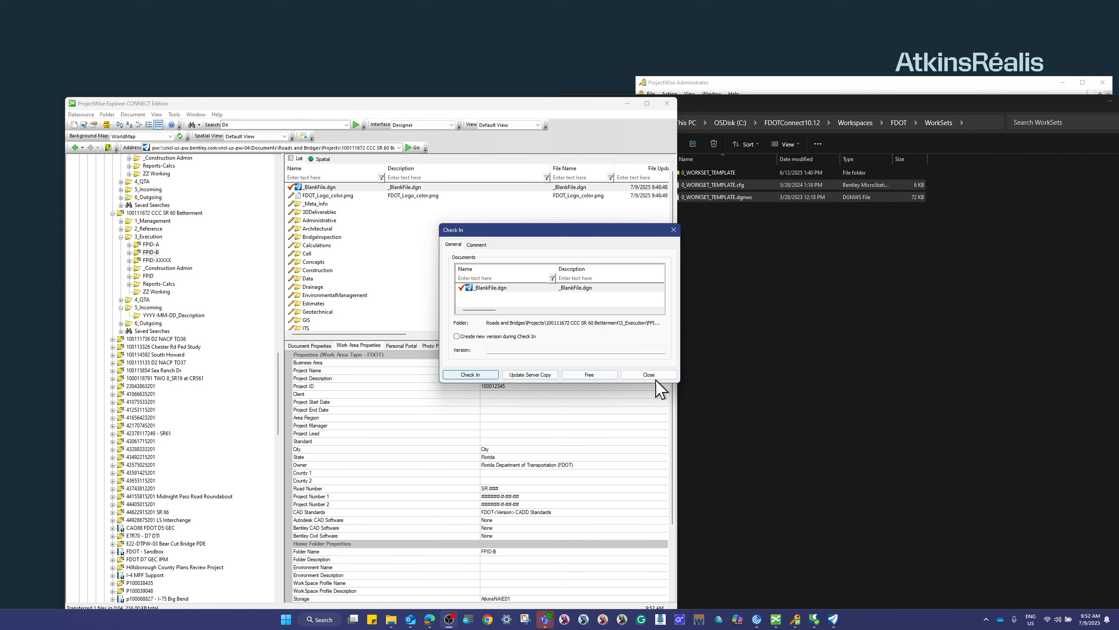
click(582, 374)
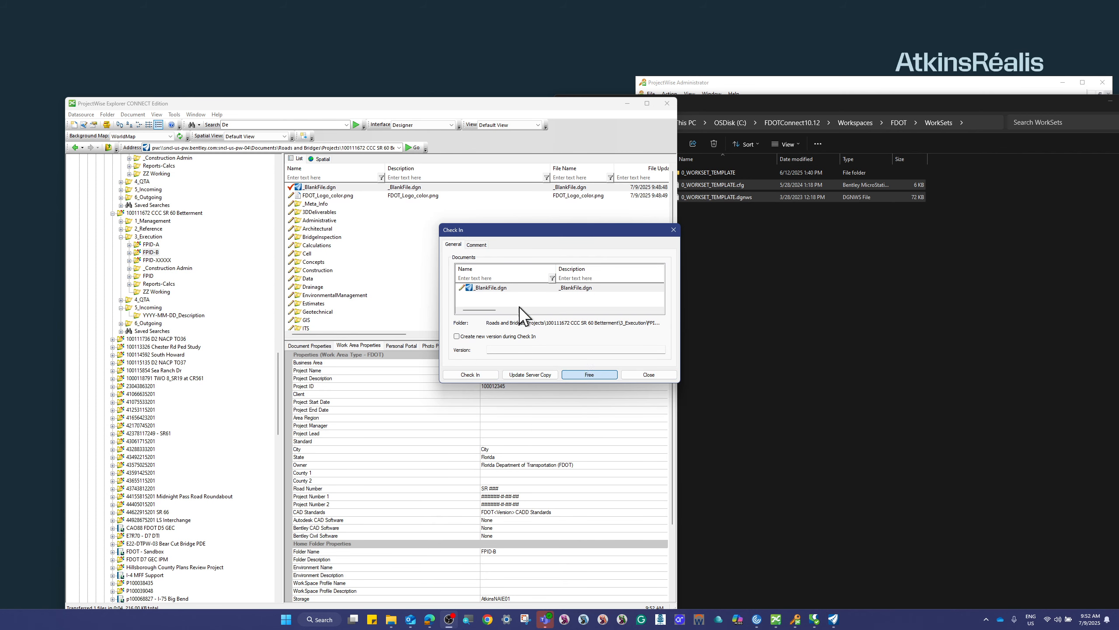
click(109, 147)
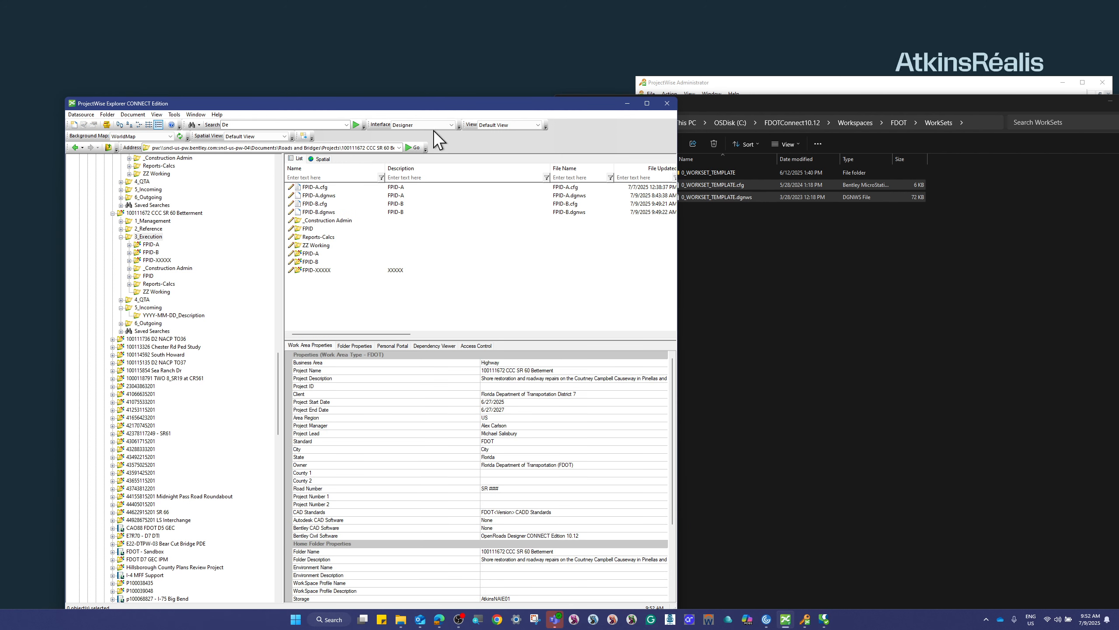
drag(421, 101, 385, 77)
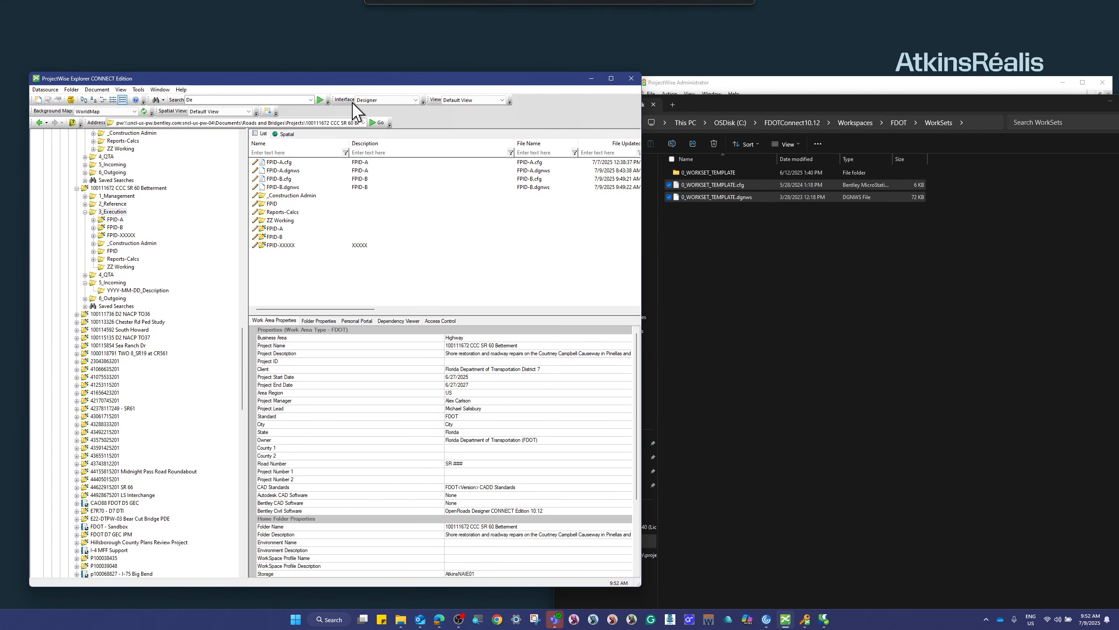